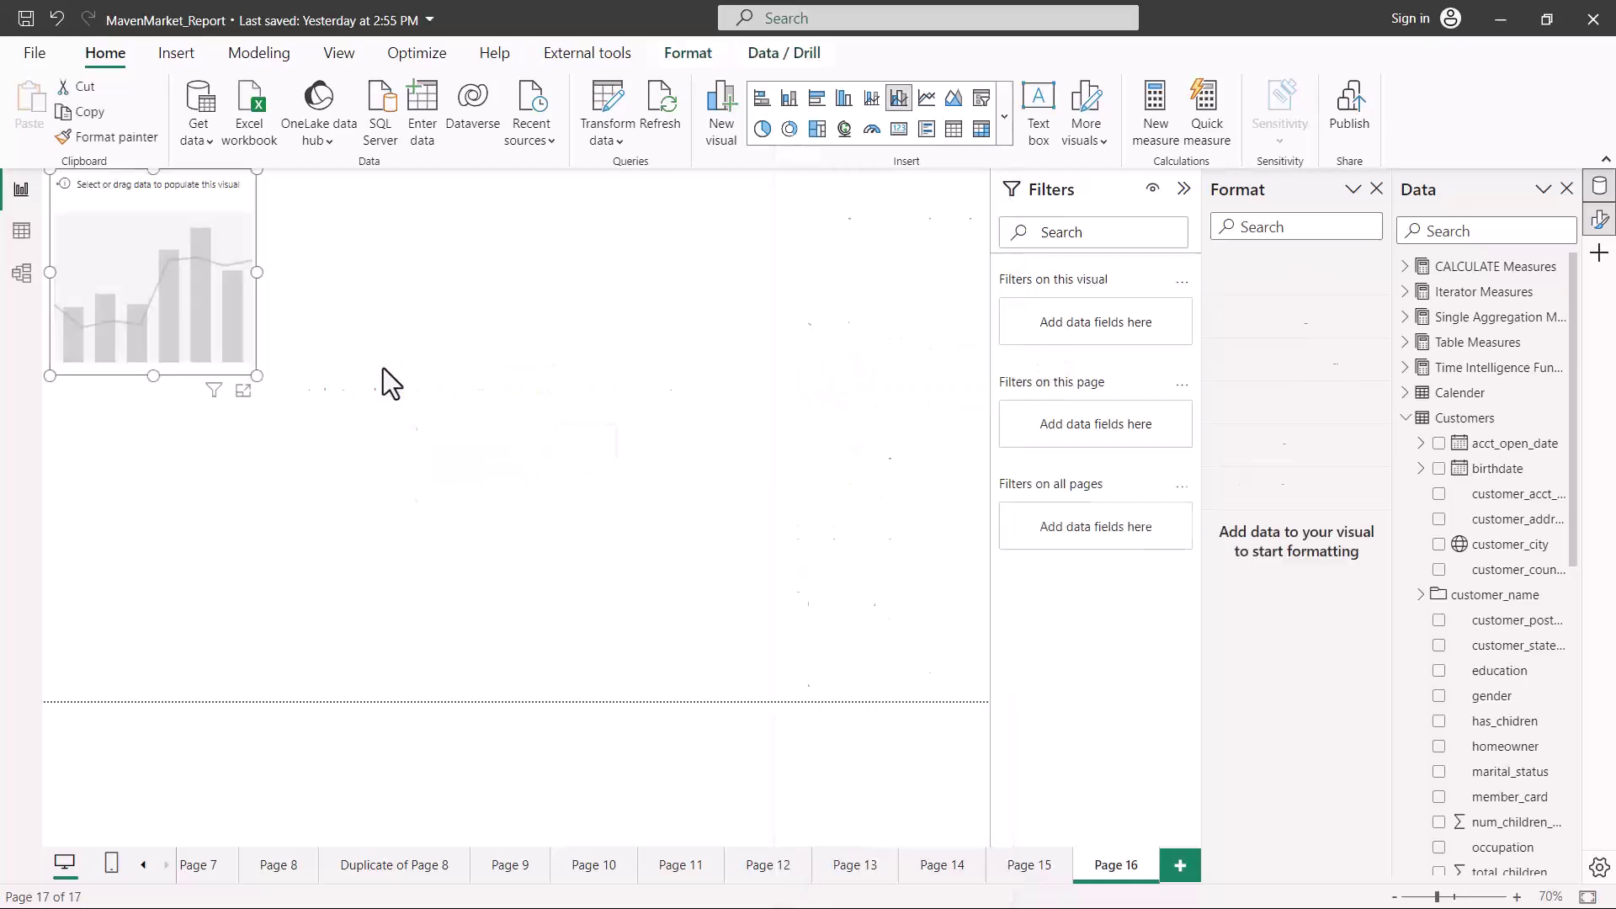
# Enlarge the empty line and clustered column chart to fill most of the canvas's left side.
pyautogui.moveTo(250, 372); pyautogui.dragTo(455, 682)
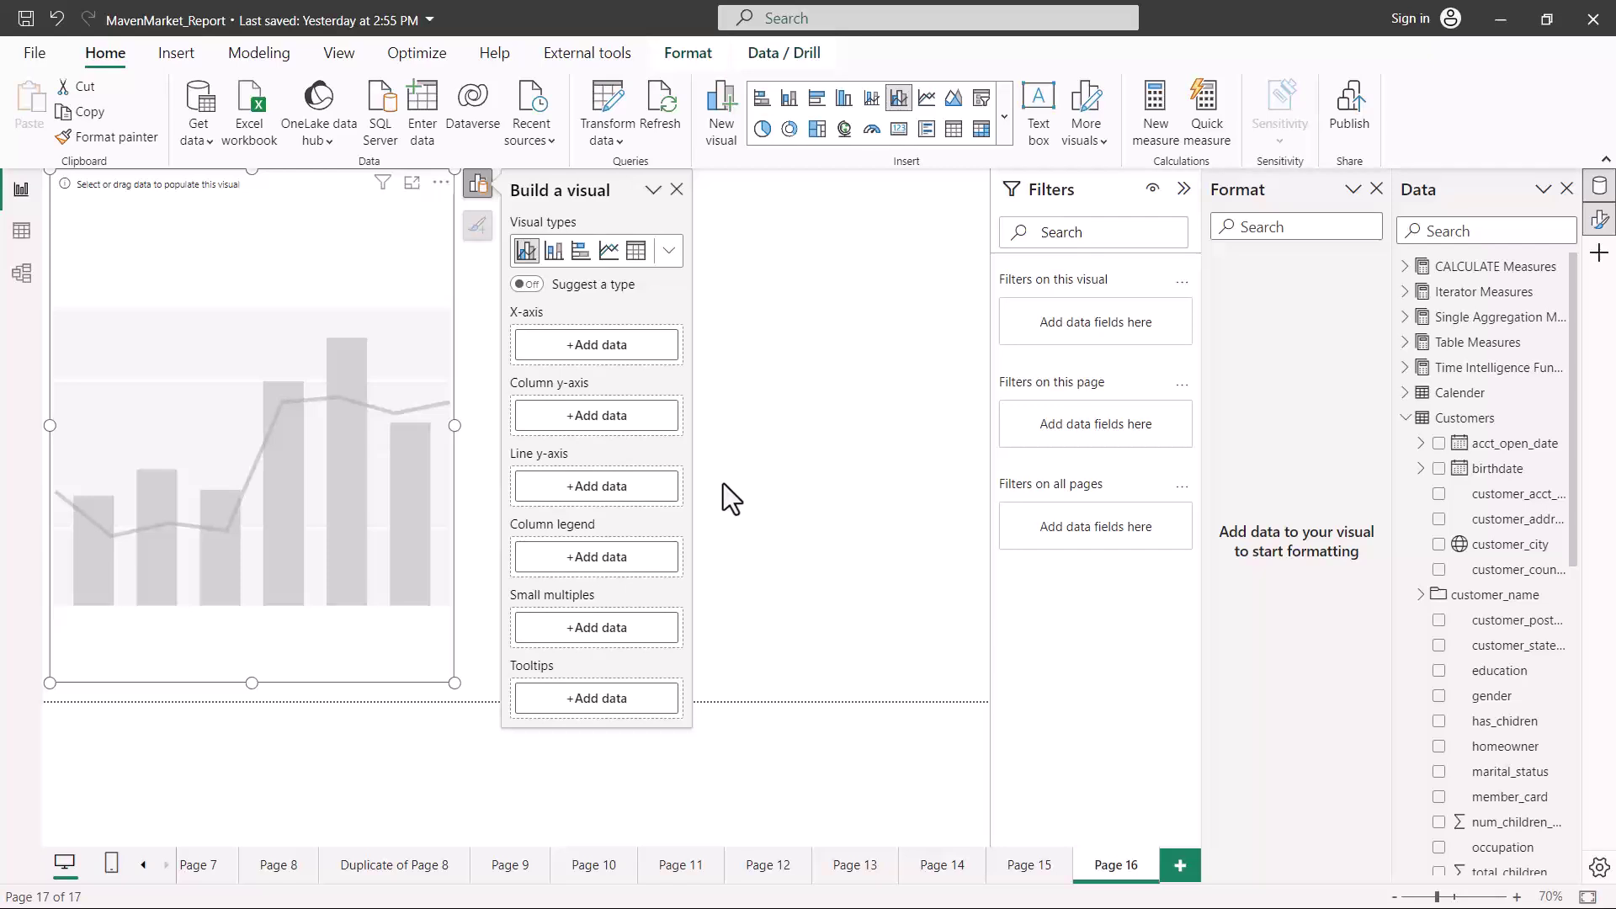
pyautogui.moveTo(511, 322); pyautogui.dragTo(557, 316)
pyautogui.moveTo(514, 390); pyautogui.dragTo(586, 389)
pyautogui.moveTo(518, 465); pyautogui.dragTo(572, 461)
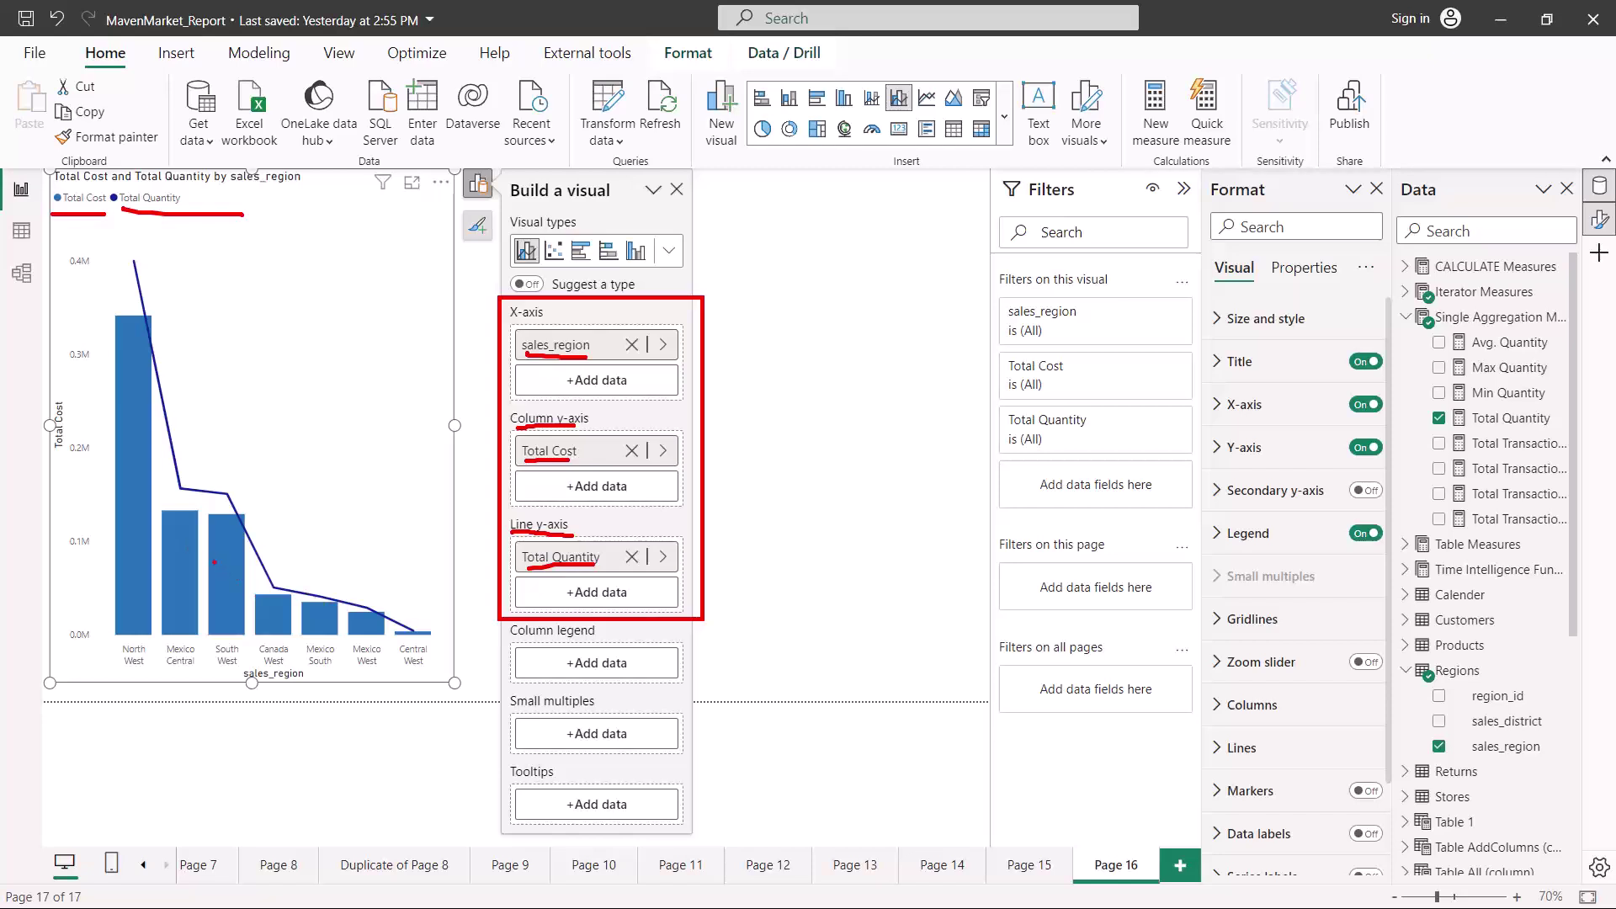
# Plot Total Transactions (COUNT) as a second line next to Total Quantity, not as a column.
pyautogui.press('Escape')
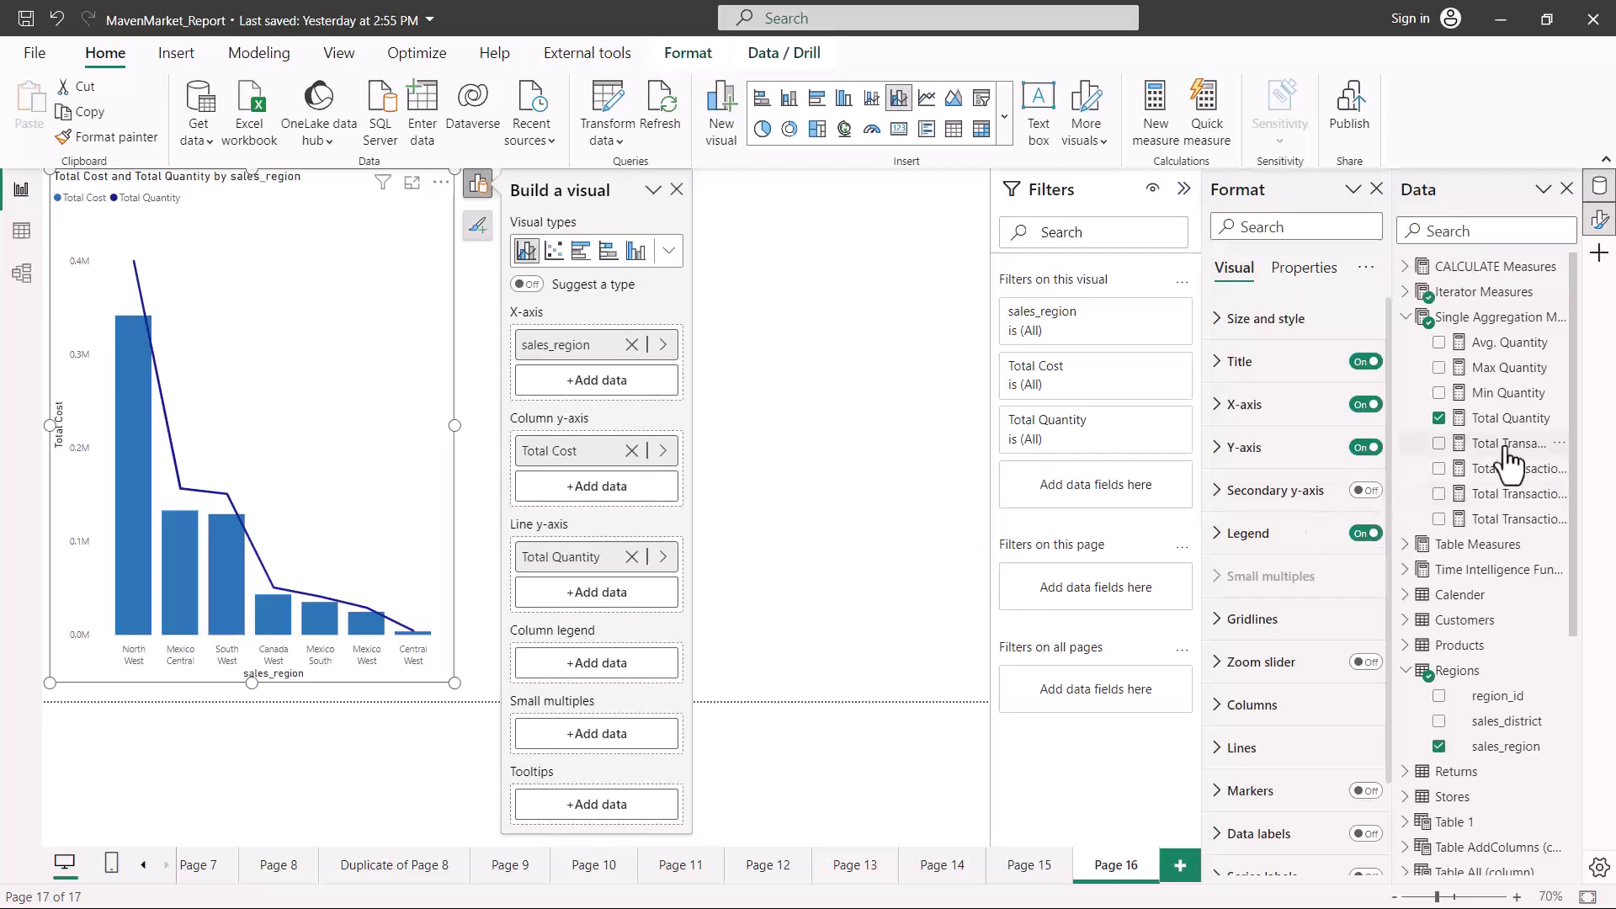
pyautogui.moveTo(1506, 450); pyautogui.dragTo(597, 513)
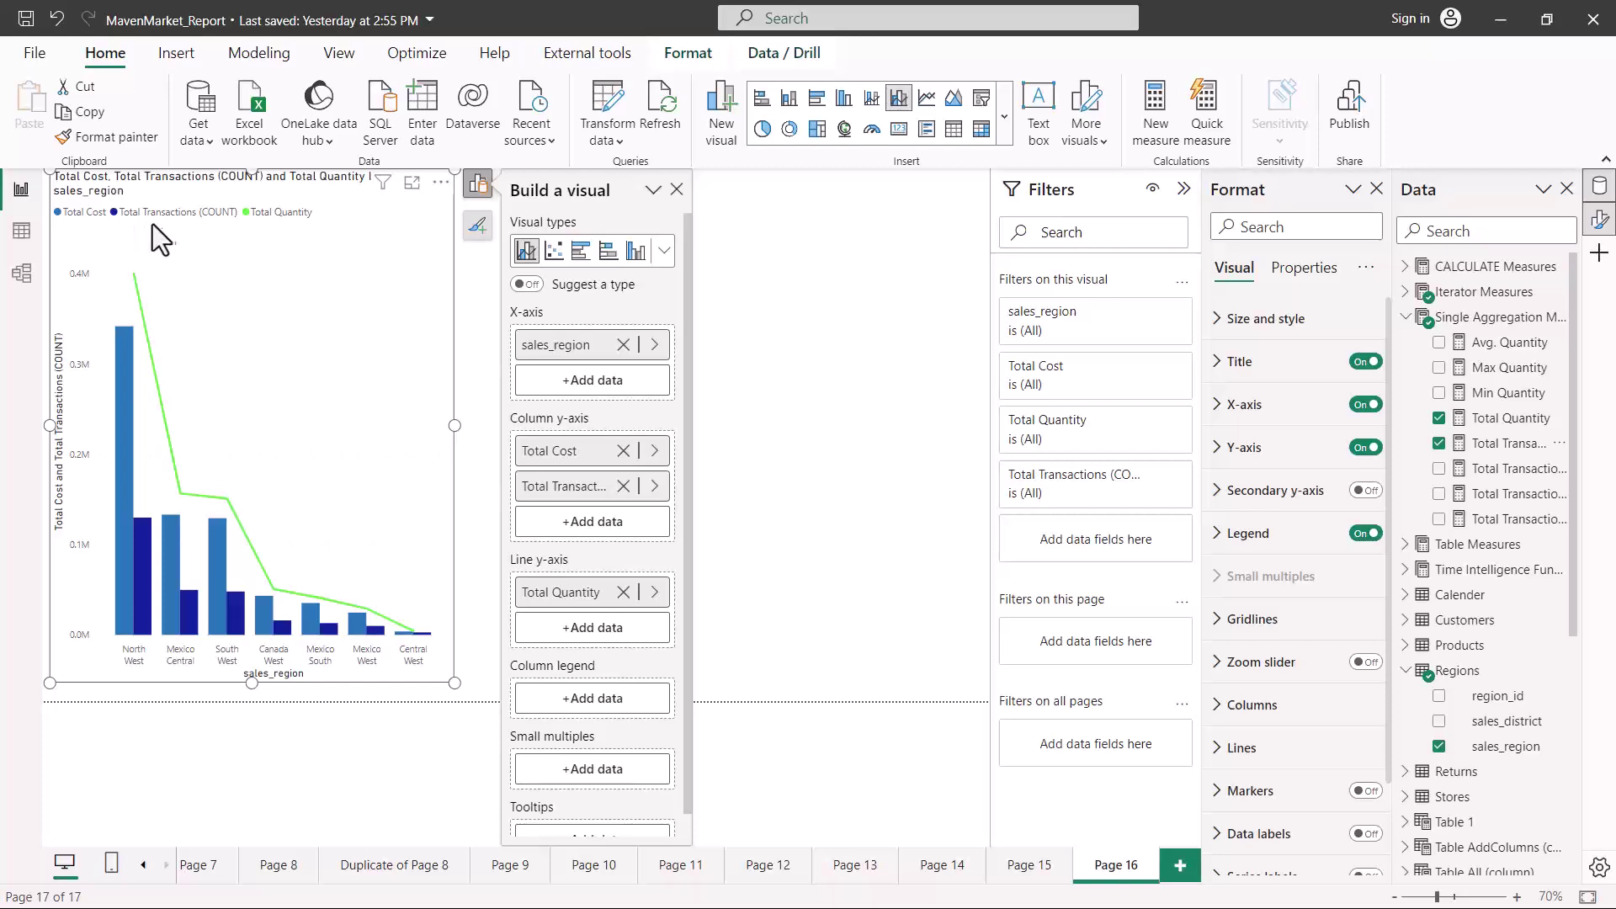
pyautogui.click(623, 485)
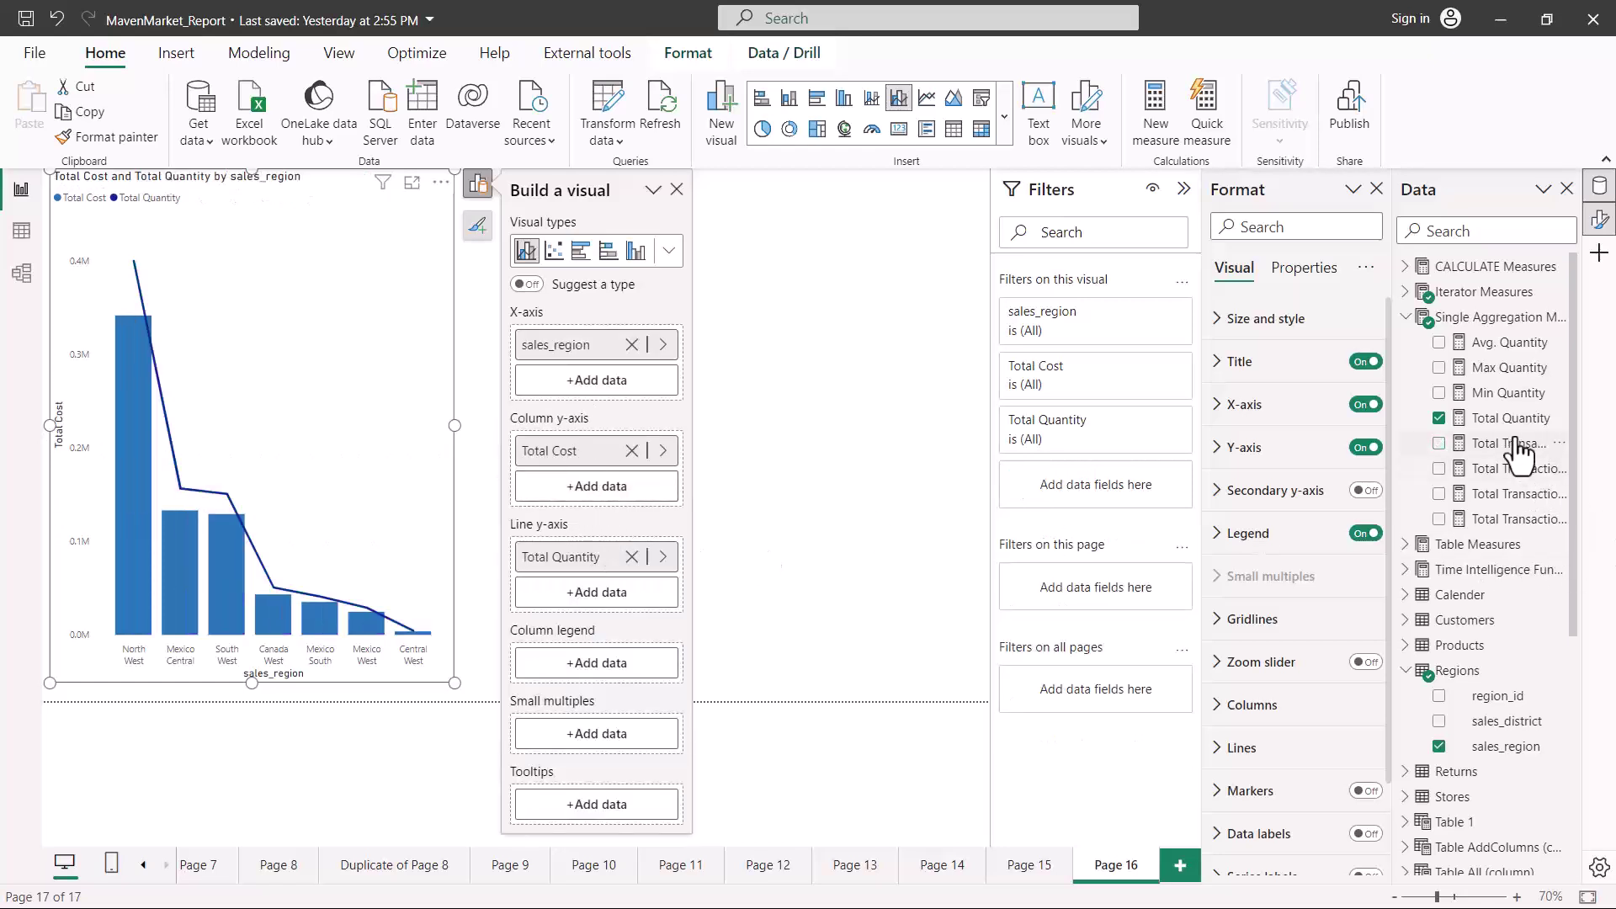
pyautogui.moveTo(1506, 444); pyautogui.dragTo(585, 592)
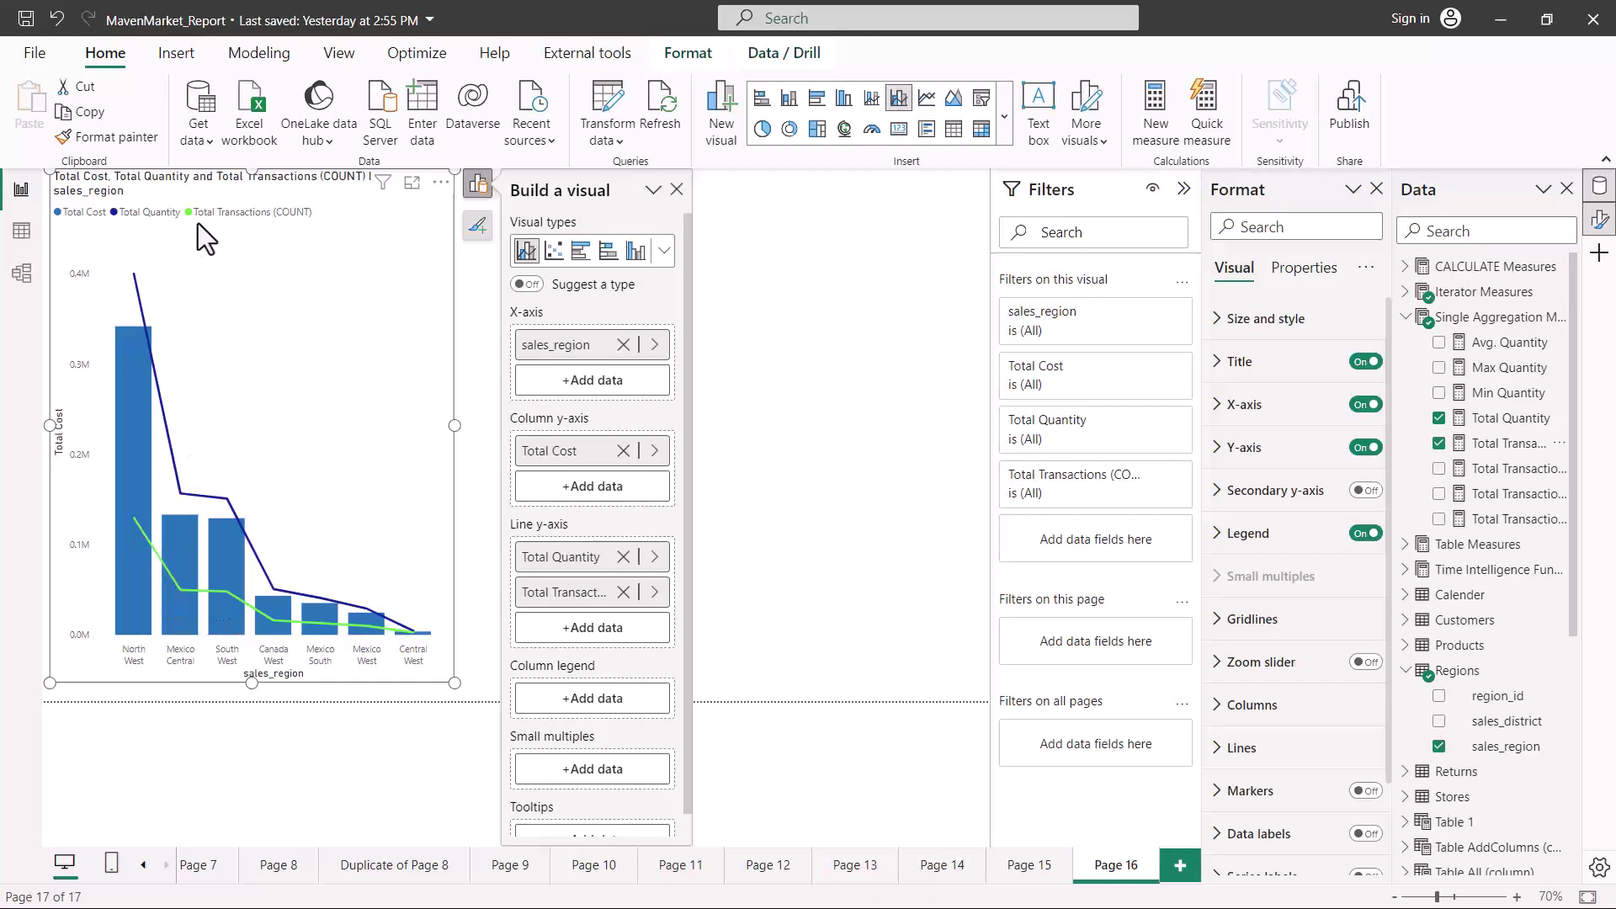
pyautogui.moveTo(197, 221); pyautogui.dragTo(301, 230)
pyautogui.scroll(-3, 1276, 715)
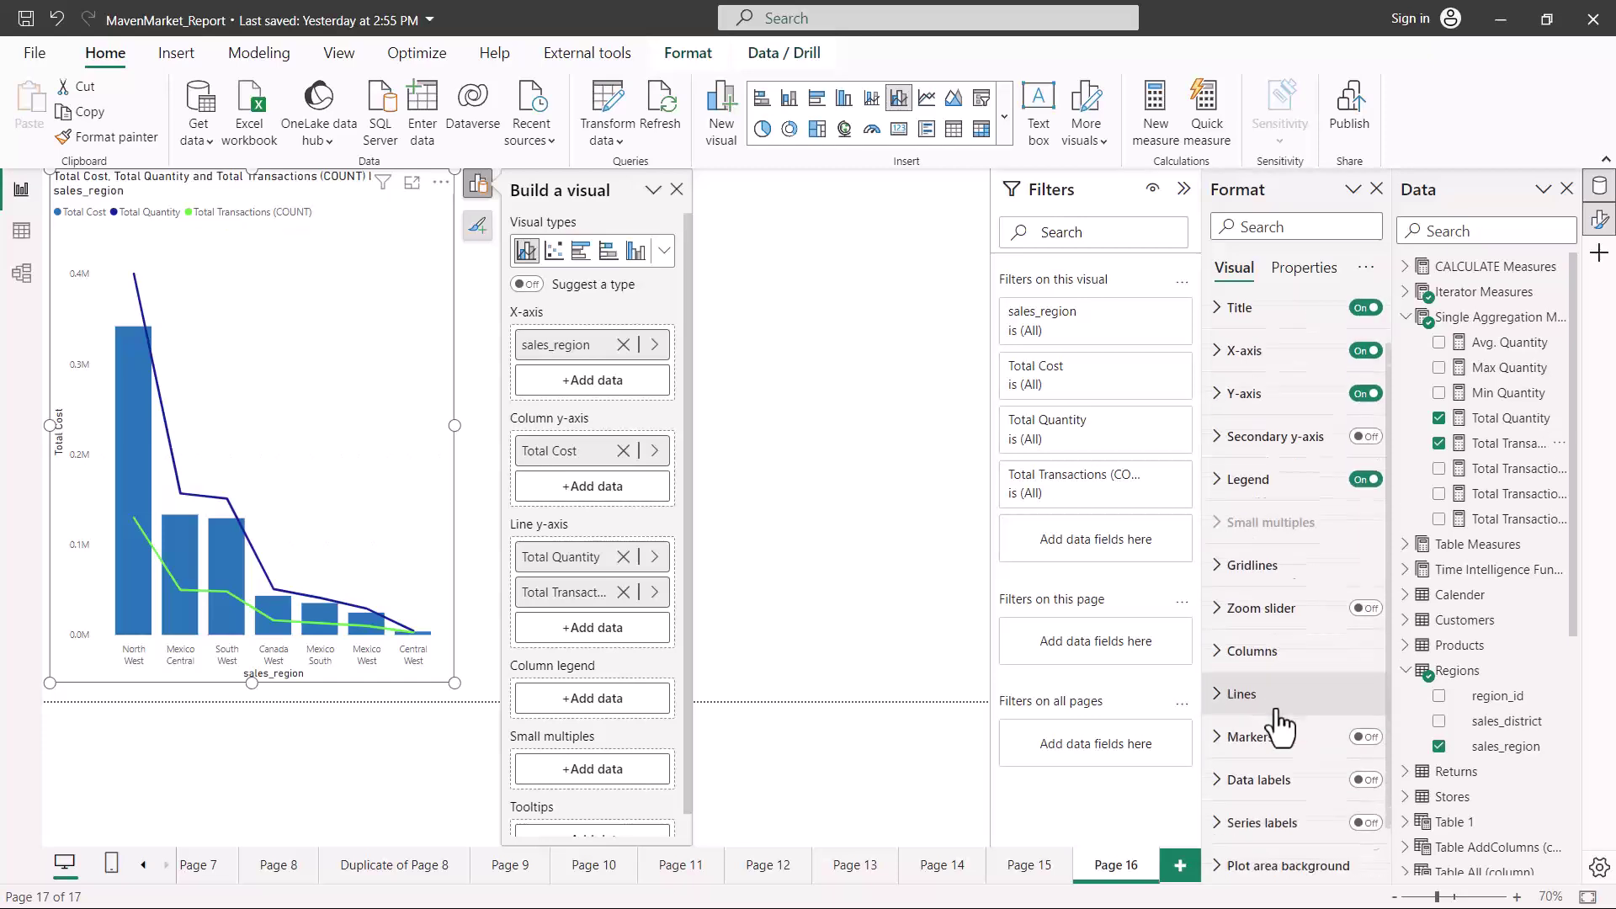
pyautogui.scroll(3, 1279, 725)
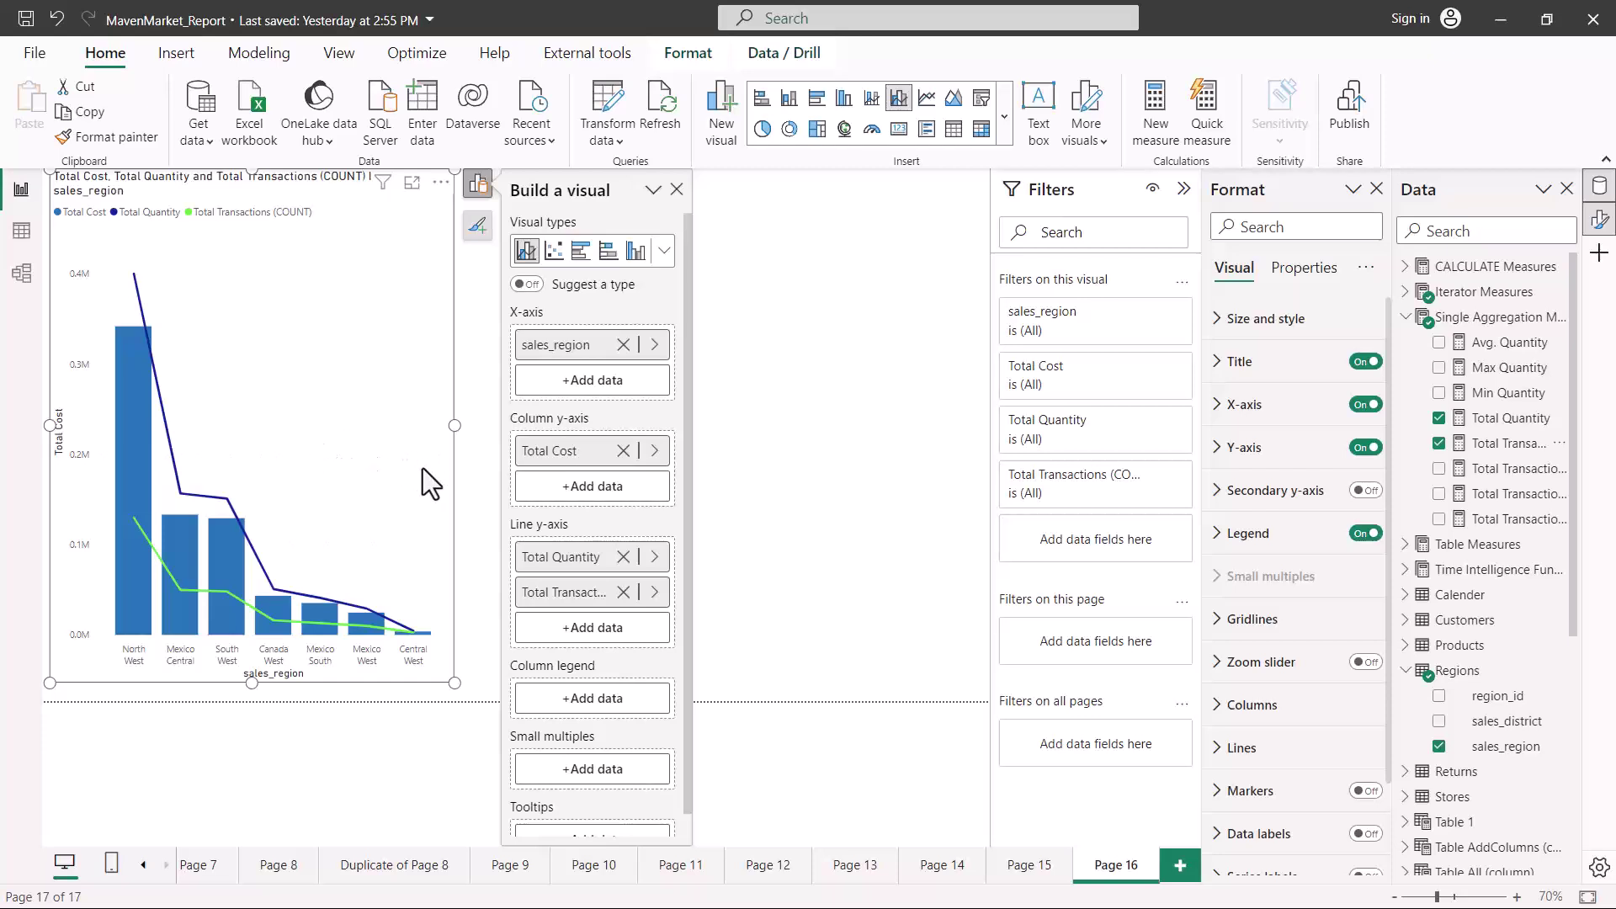
# Remove Total Transactions from the line values and switch to a line and stacked column chart.
pyautogui.click(624, 592)
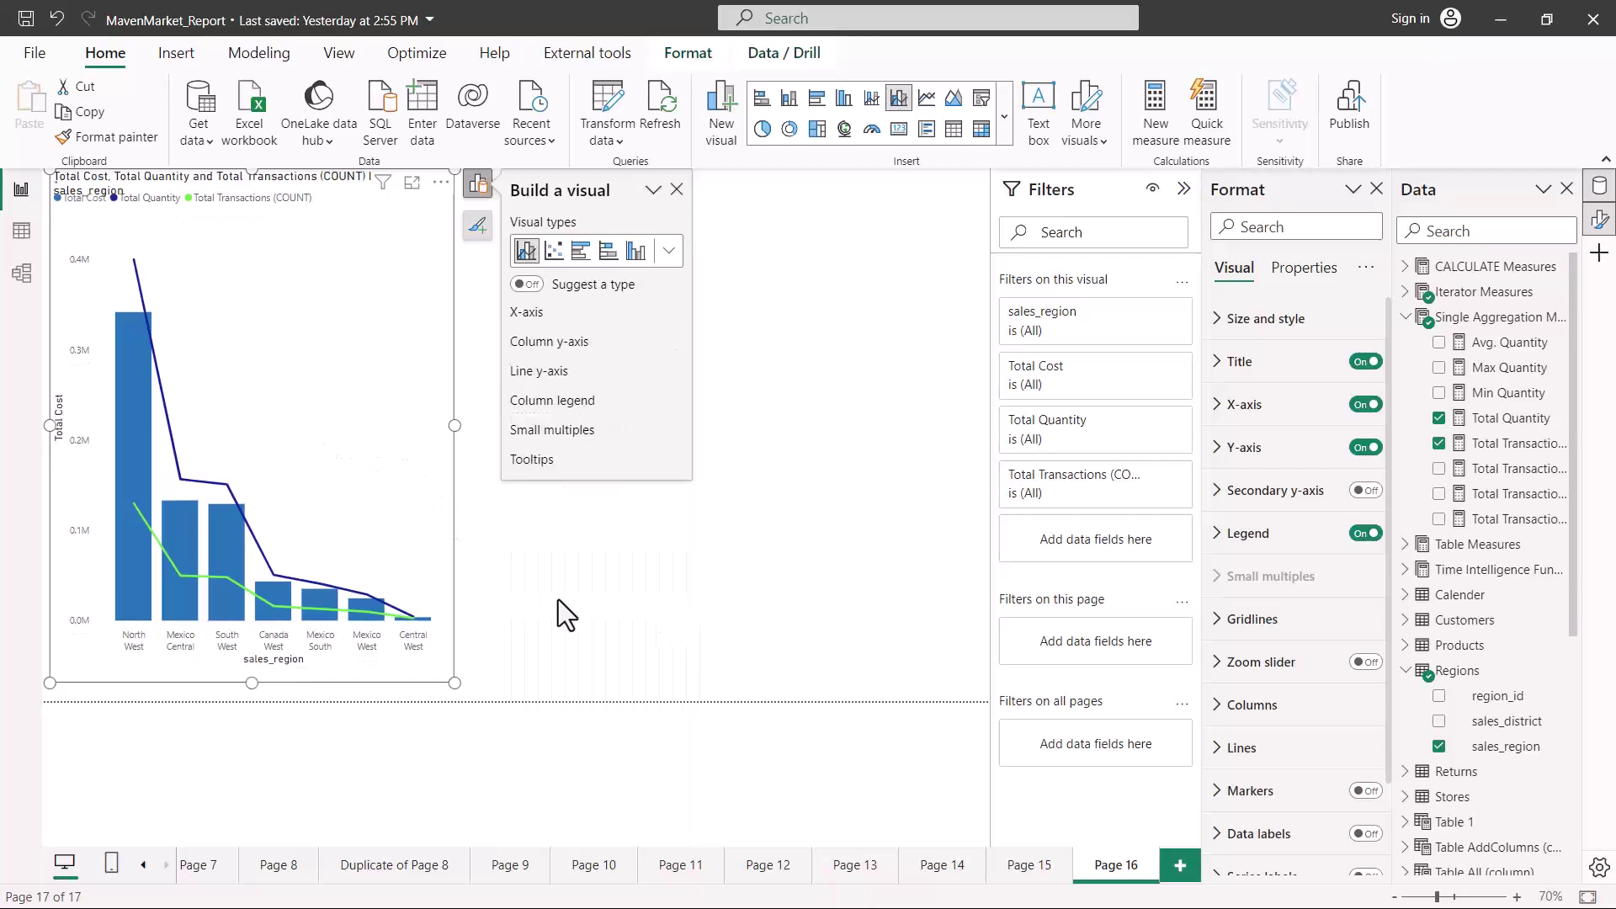
pyautogui.click(1004, 123)
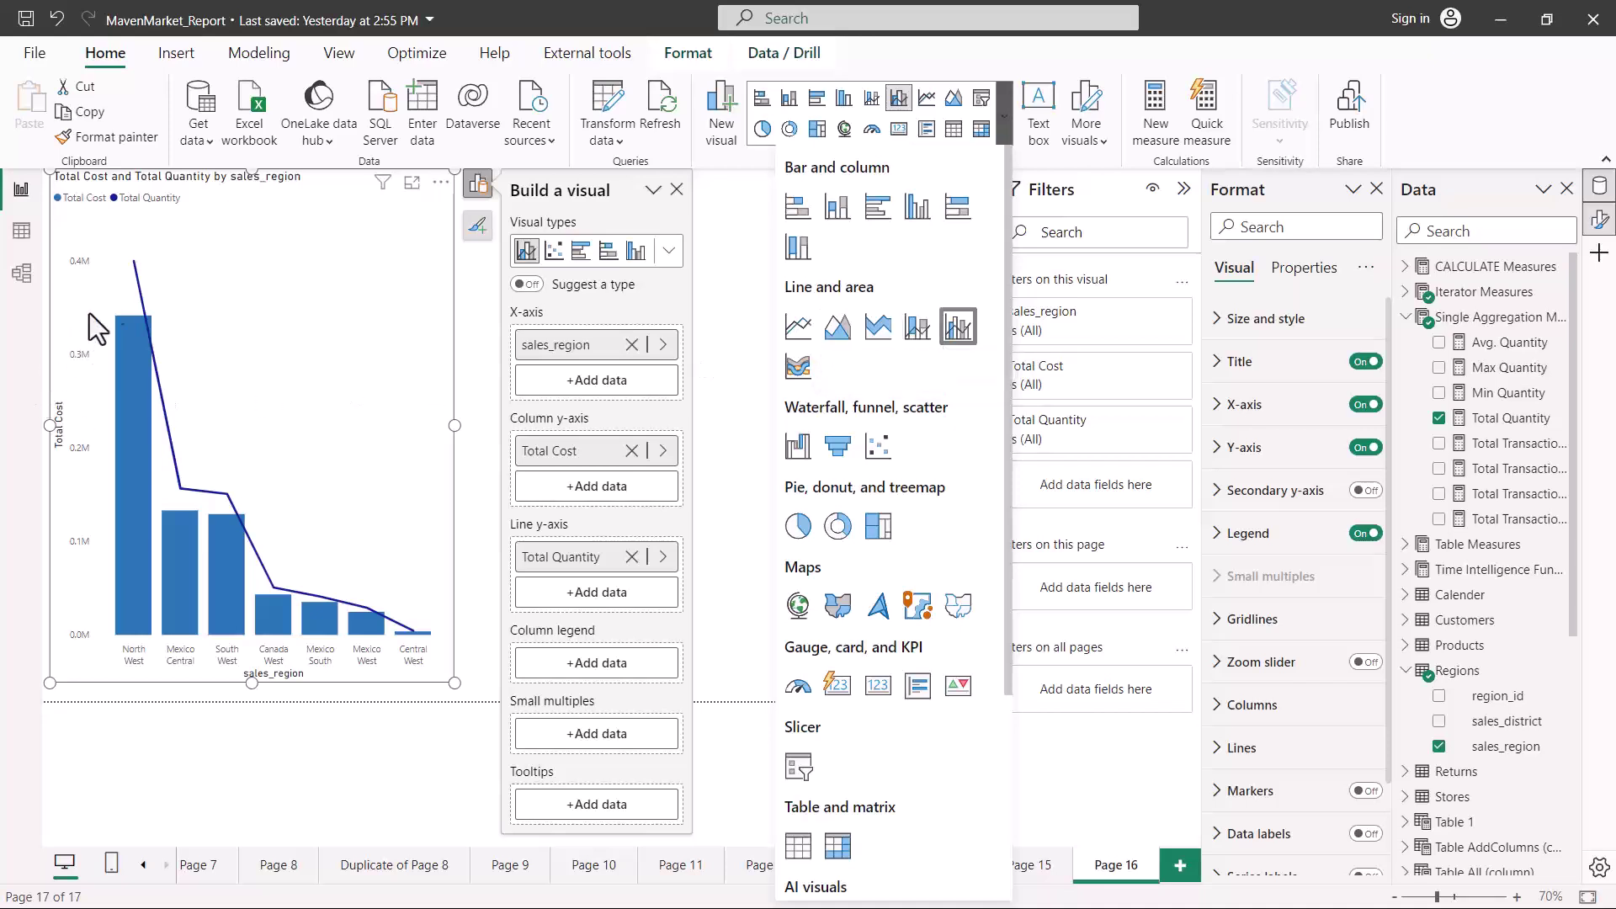
pyautogui.click(918, 331)
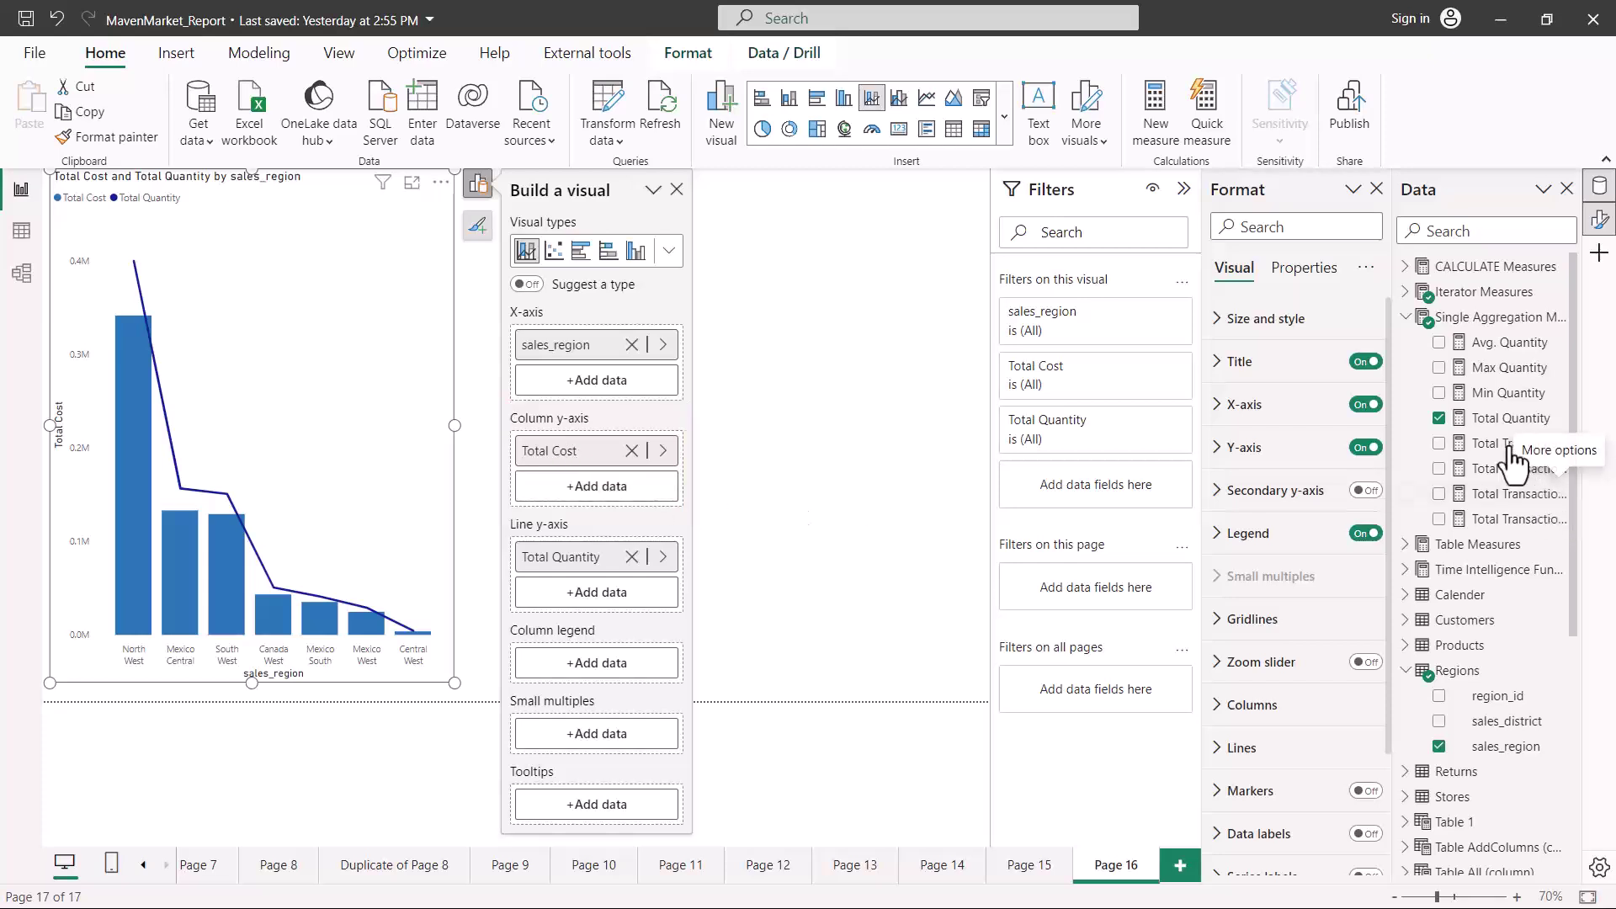
# Stack Total Transactions on the Total Cost columns, then add a new blank Page 17.
pyautogui.moveTo(1502, 446); pyautogui.dragTo(598, 488)
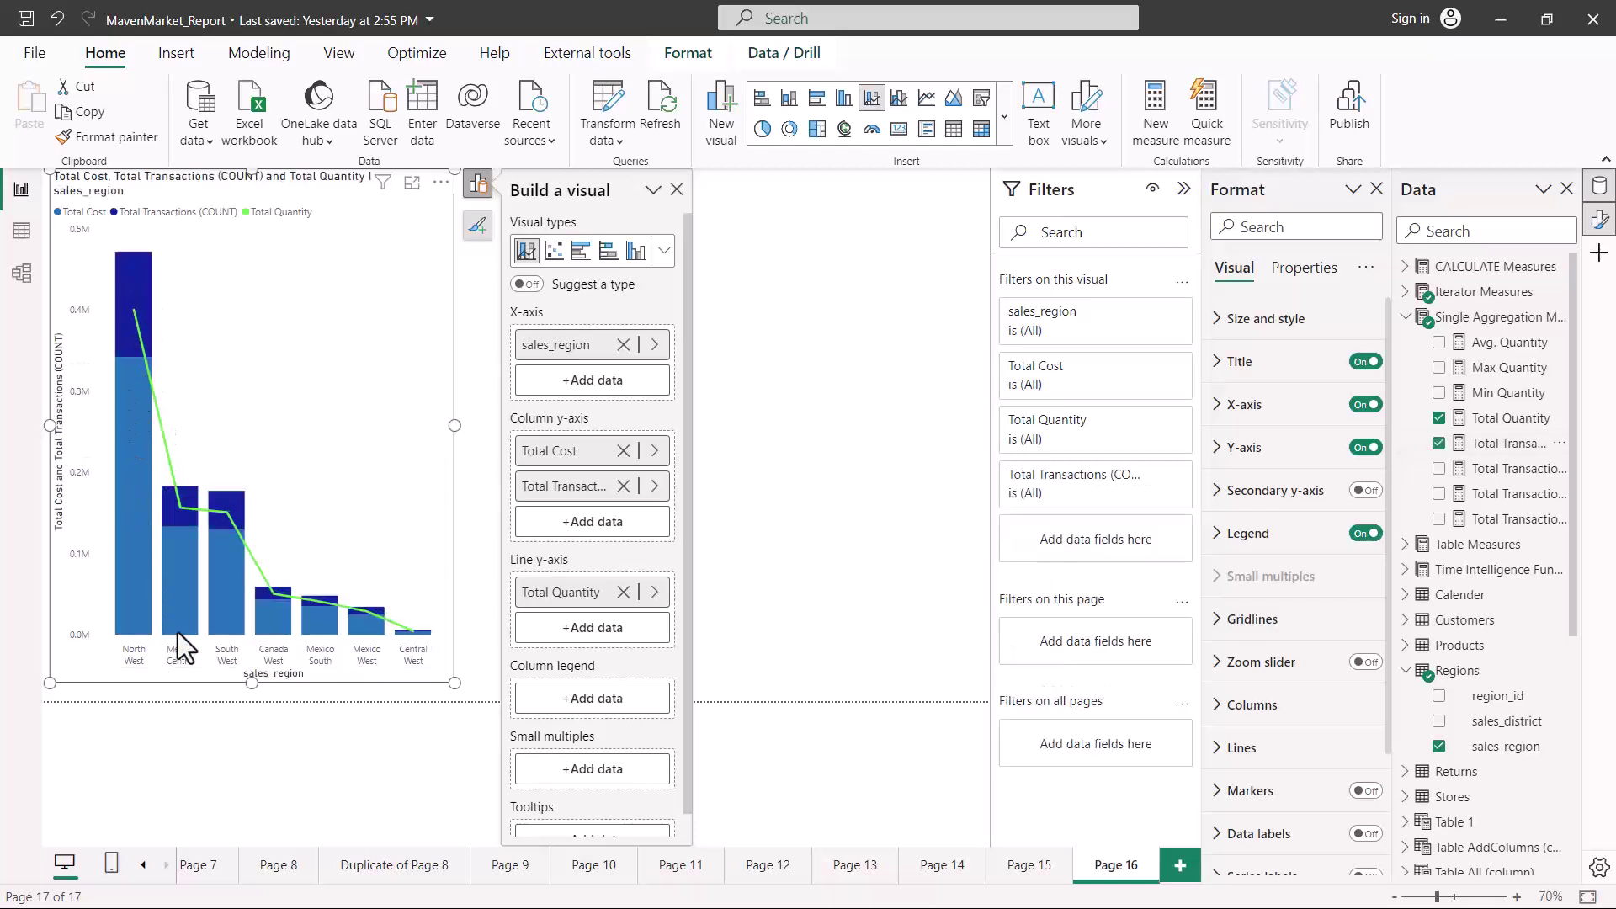
pyautogui.moveTo(130, 275)
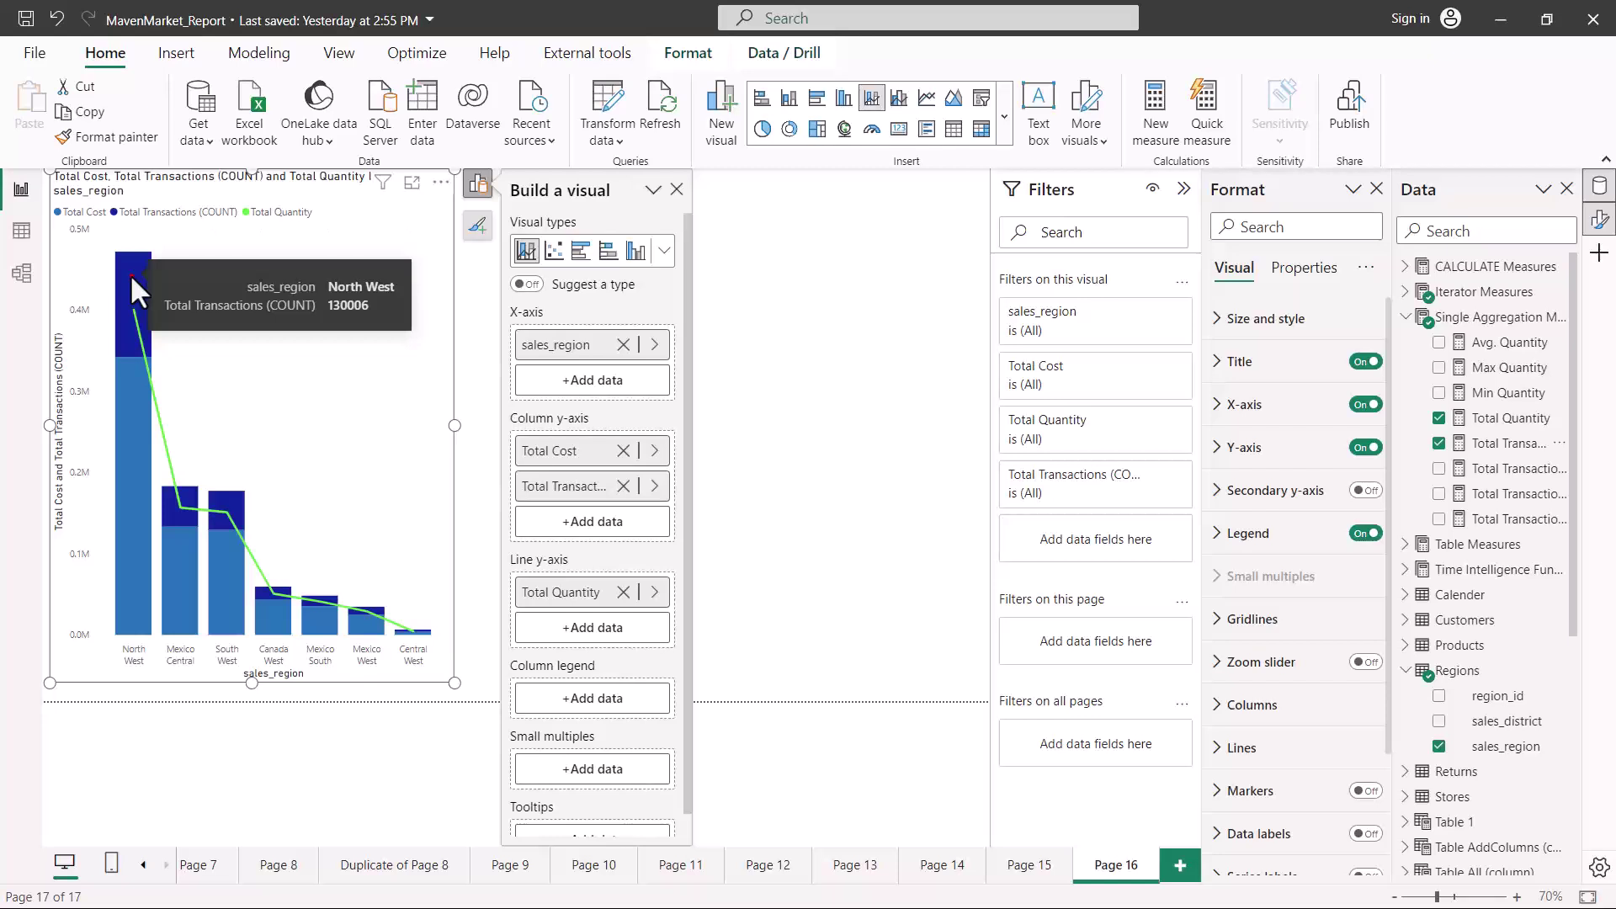
pyautogui.moveTo(122, 229); pyautogui.dragTo(300, 231)
pyautogui.hotkey('ctrl', 'm')
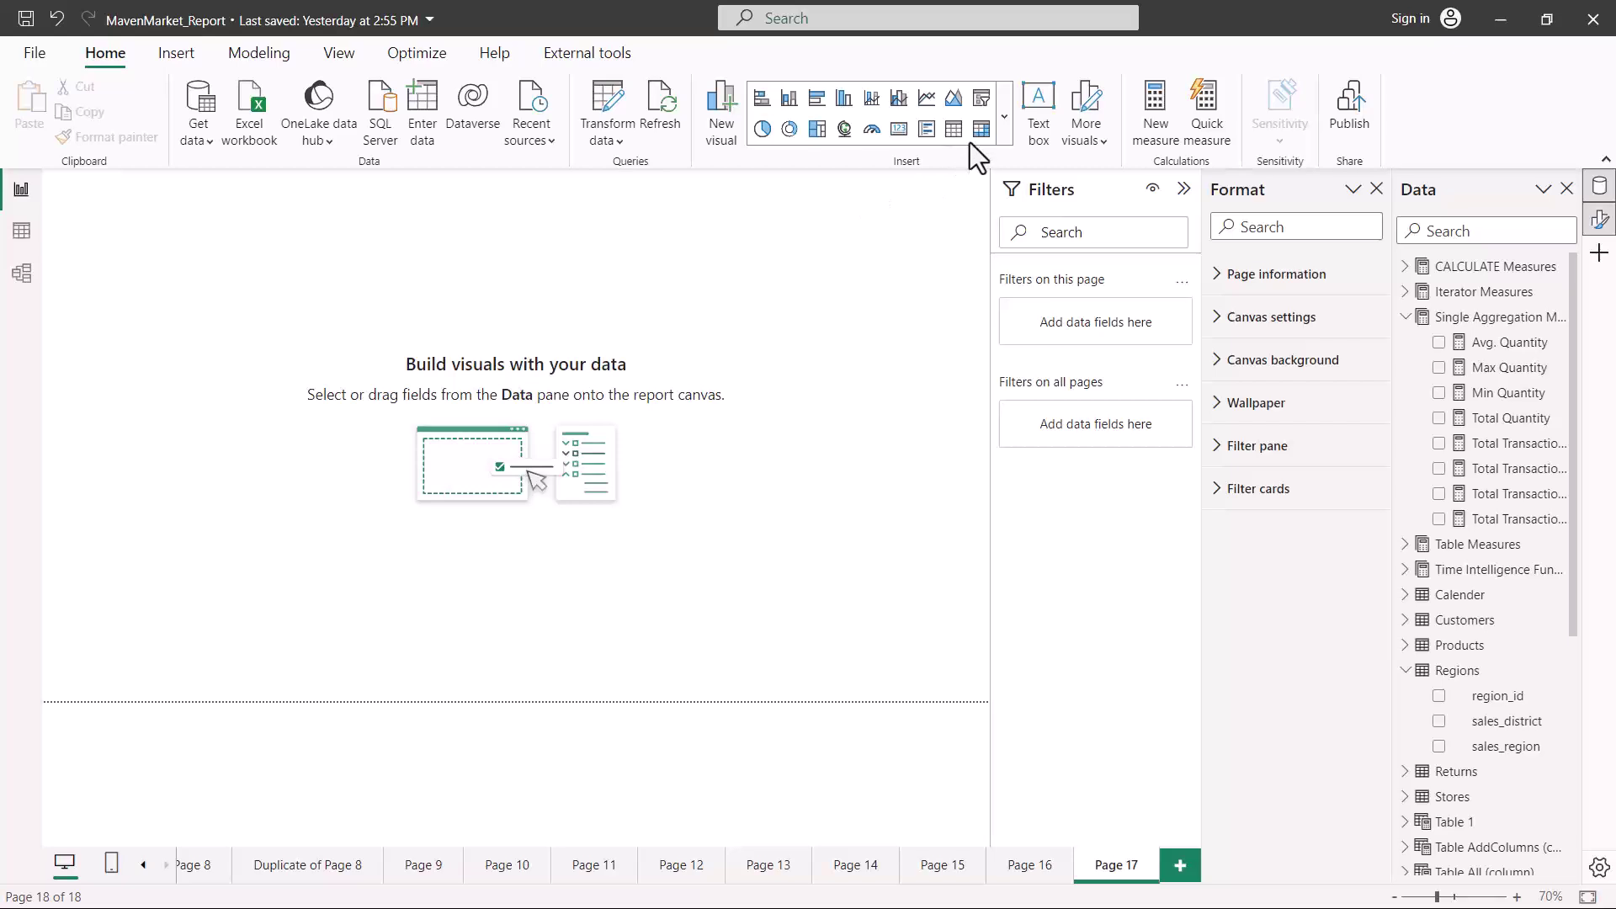
# Insert an empty ribbon chart on Page 17 and enlarge it across the canvas.
pyautogui.click(1006, 118)
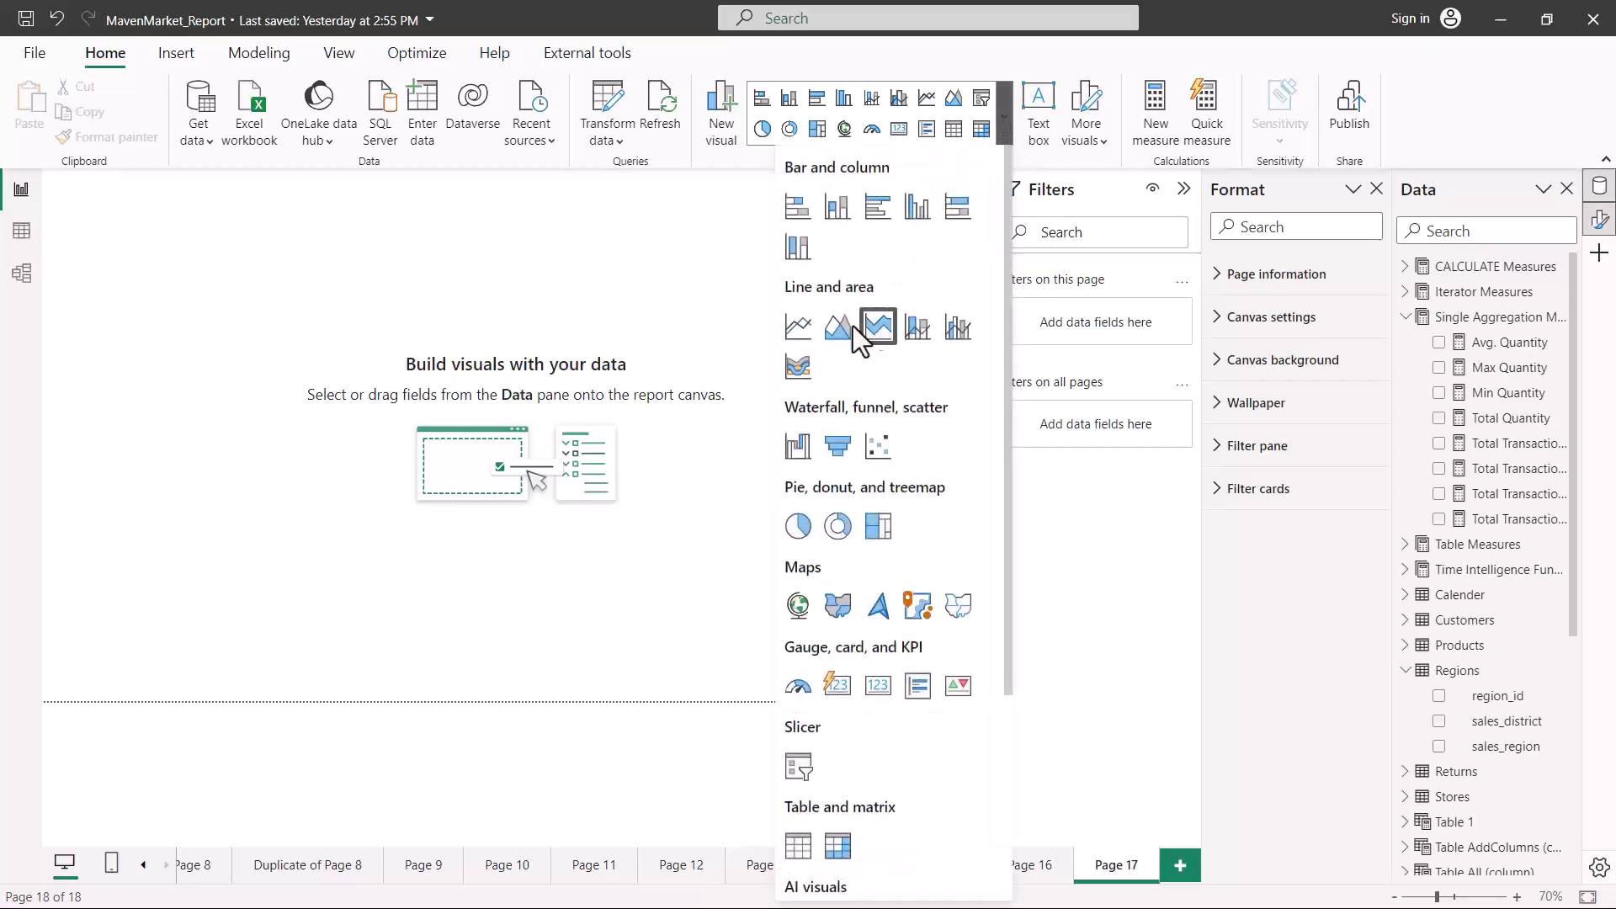
pyautogui.click(796, 369)
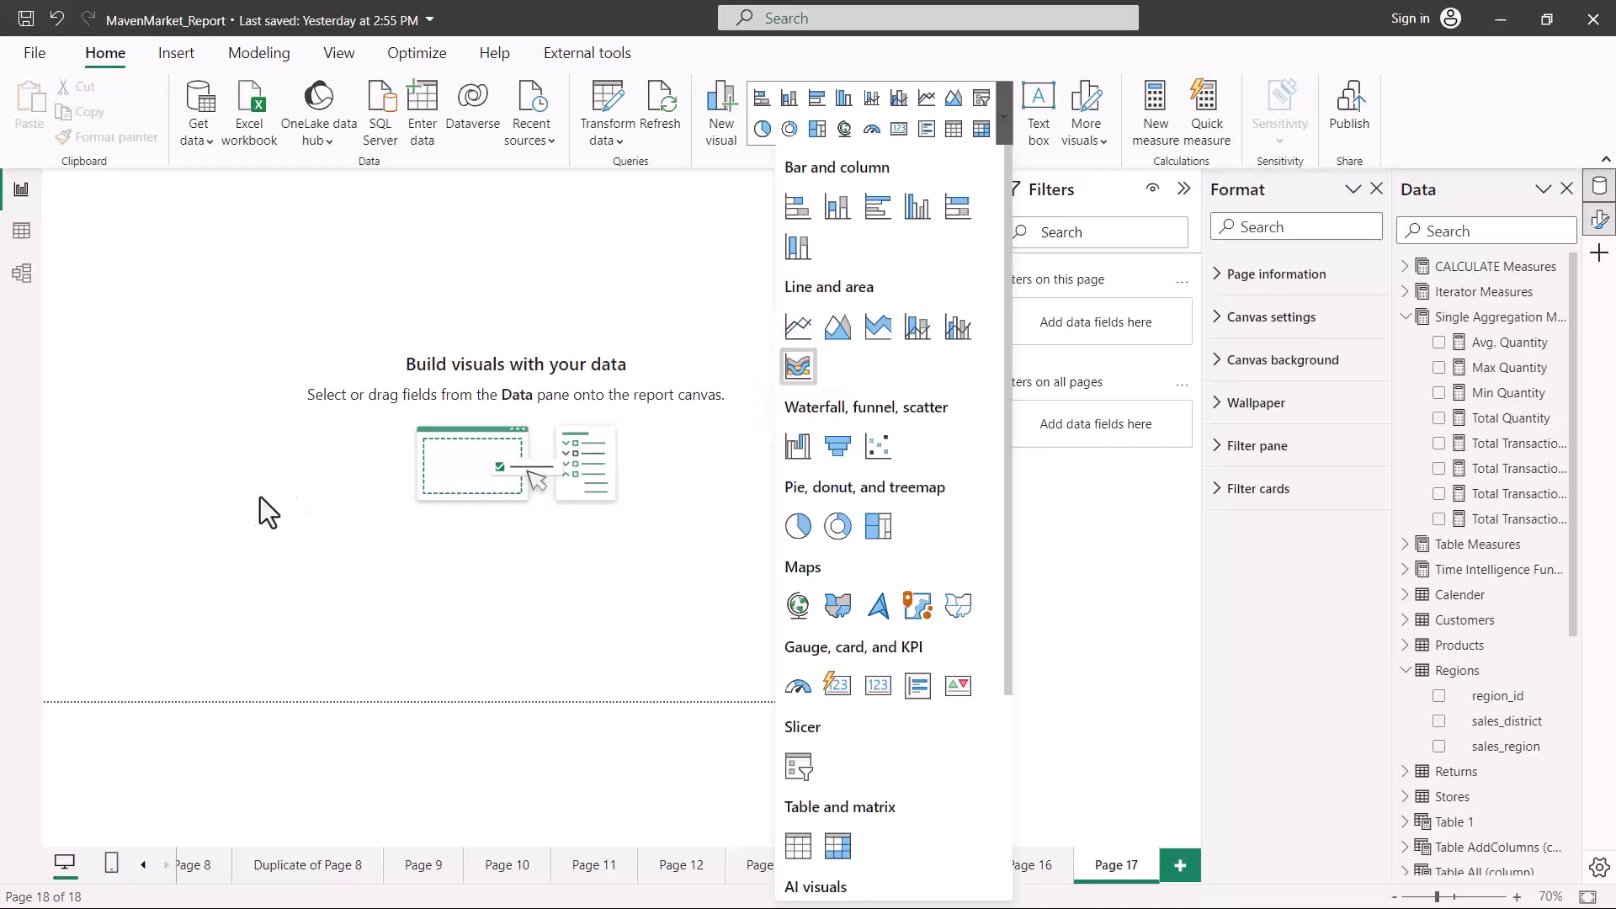
pyautogui.moveTo(257, 374); pyautogui.dragTo(538, 680)
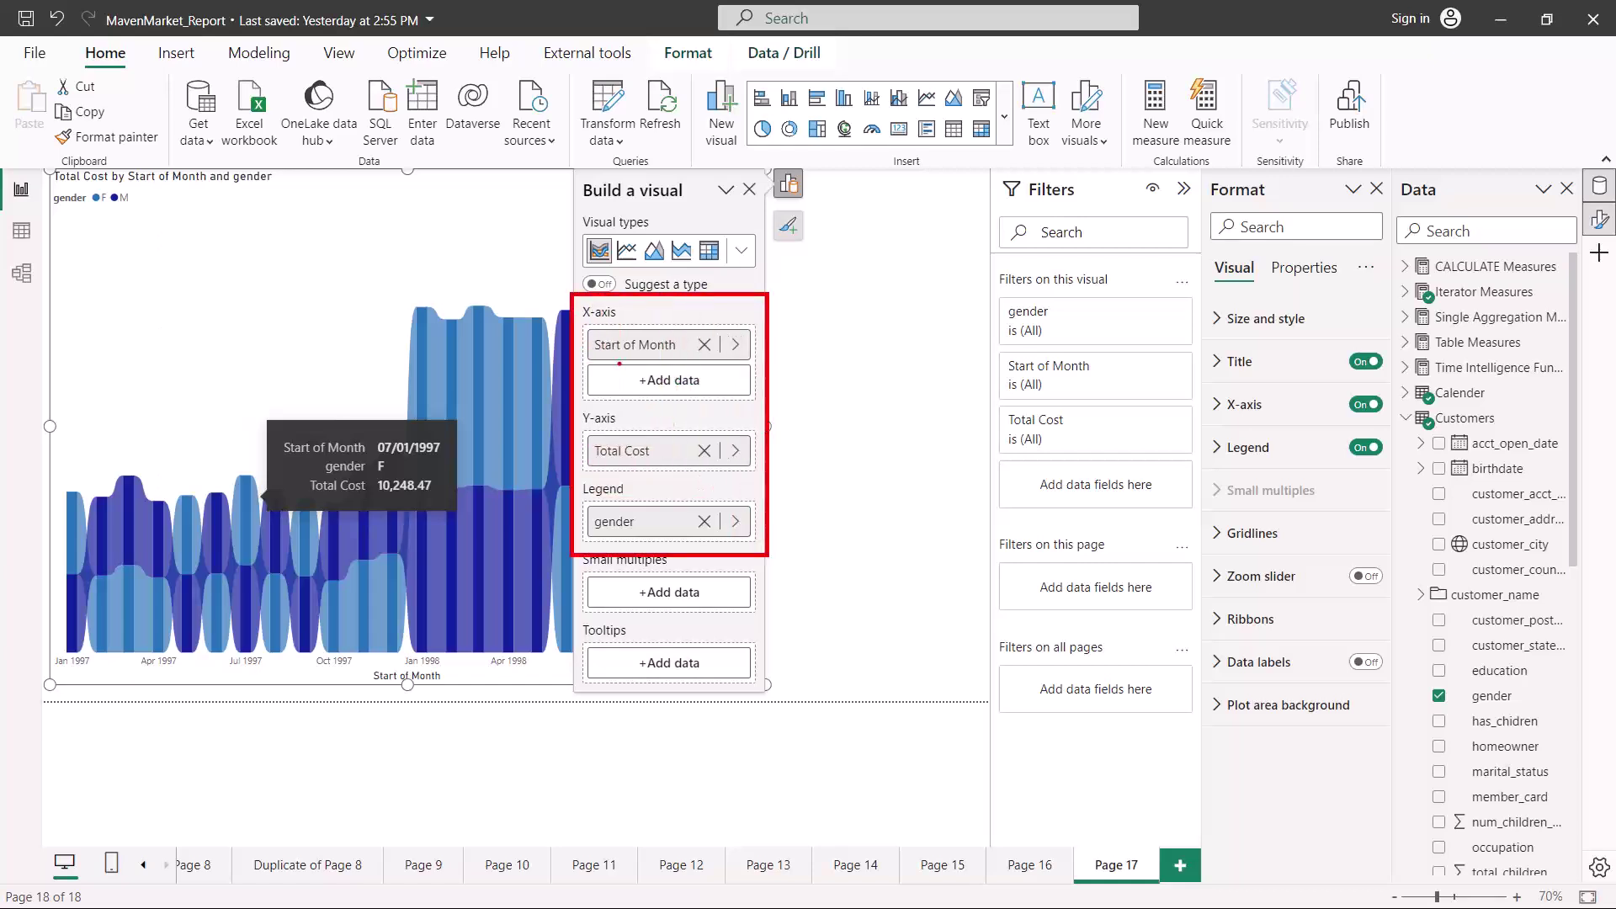
pyautogui.moveTo(606, 361); pyautogui.dragTo(664, 356)
pyautogui.moveTo(600, 463); pyautogui.dragTo(646, 462)
pyautogui.moveTo(604, 535); pyautogui.dragTo(653, 535)
pyautogui.moveTo(55, 209); pyautogui.dragTo(120, 211)
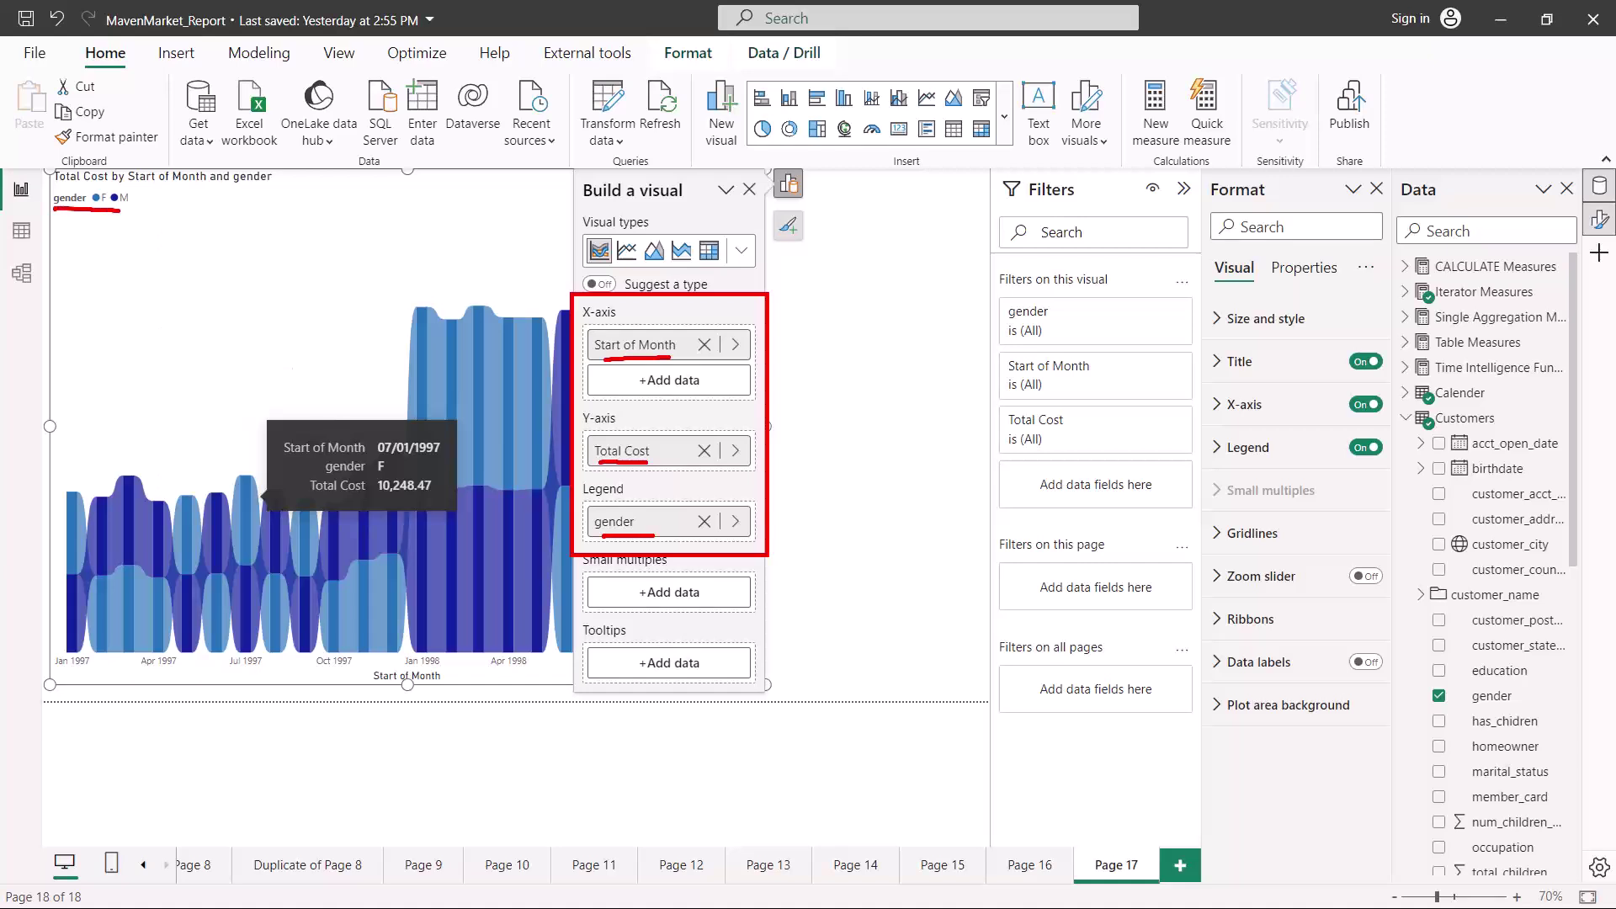
pyautogui.press('Escape')
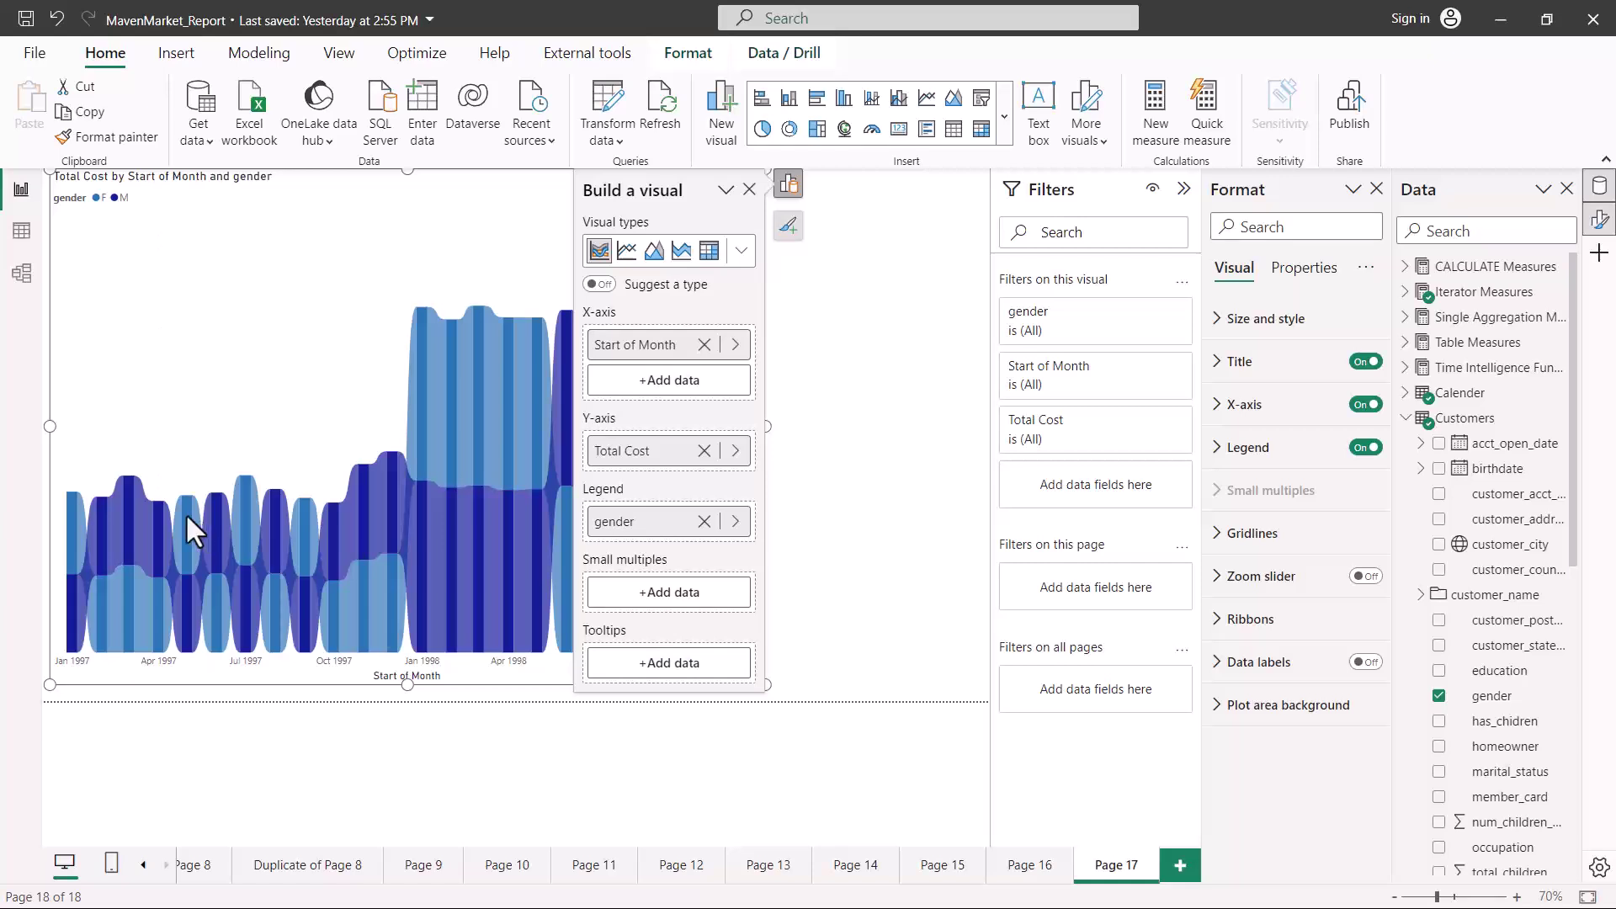
# Replace the gender legend field with sales_region from the Regions table.
pyautogui.moveTo(186, 515)
pyautogui.click(734, 521)
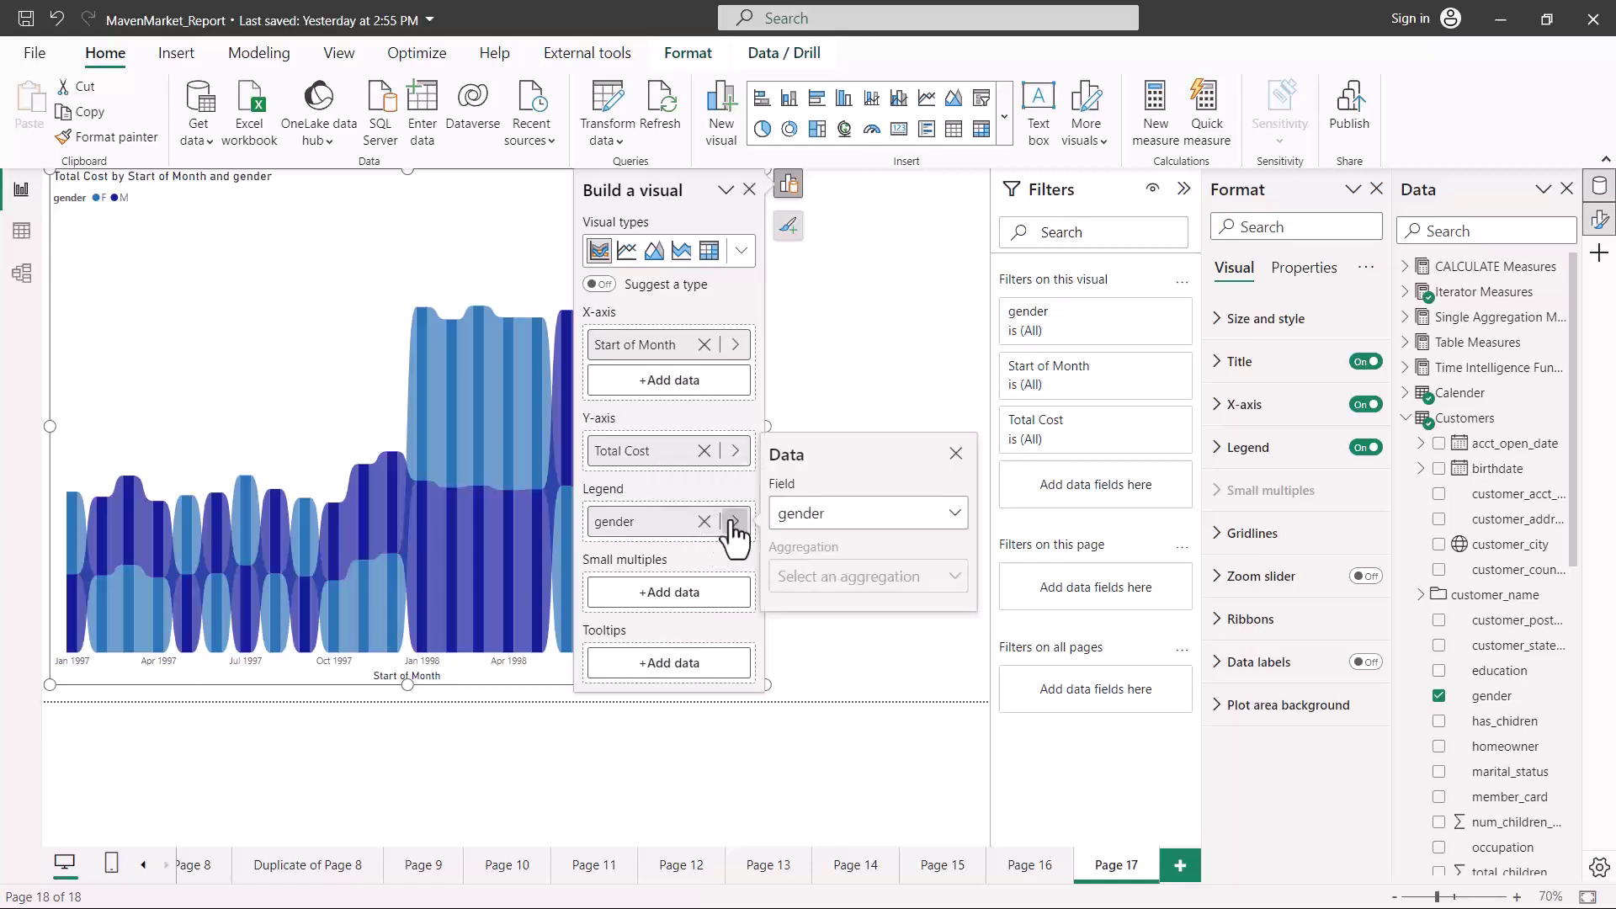
pyautogui.click(956, 526)
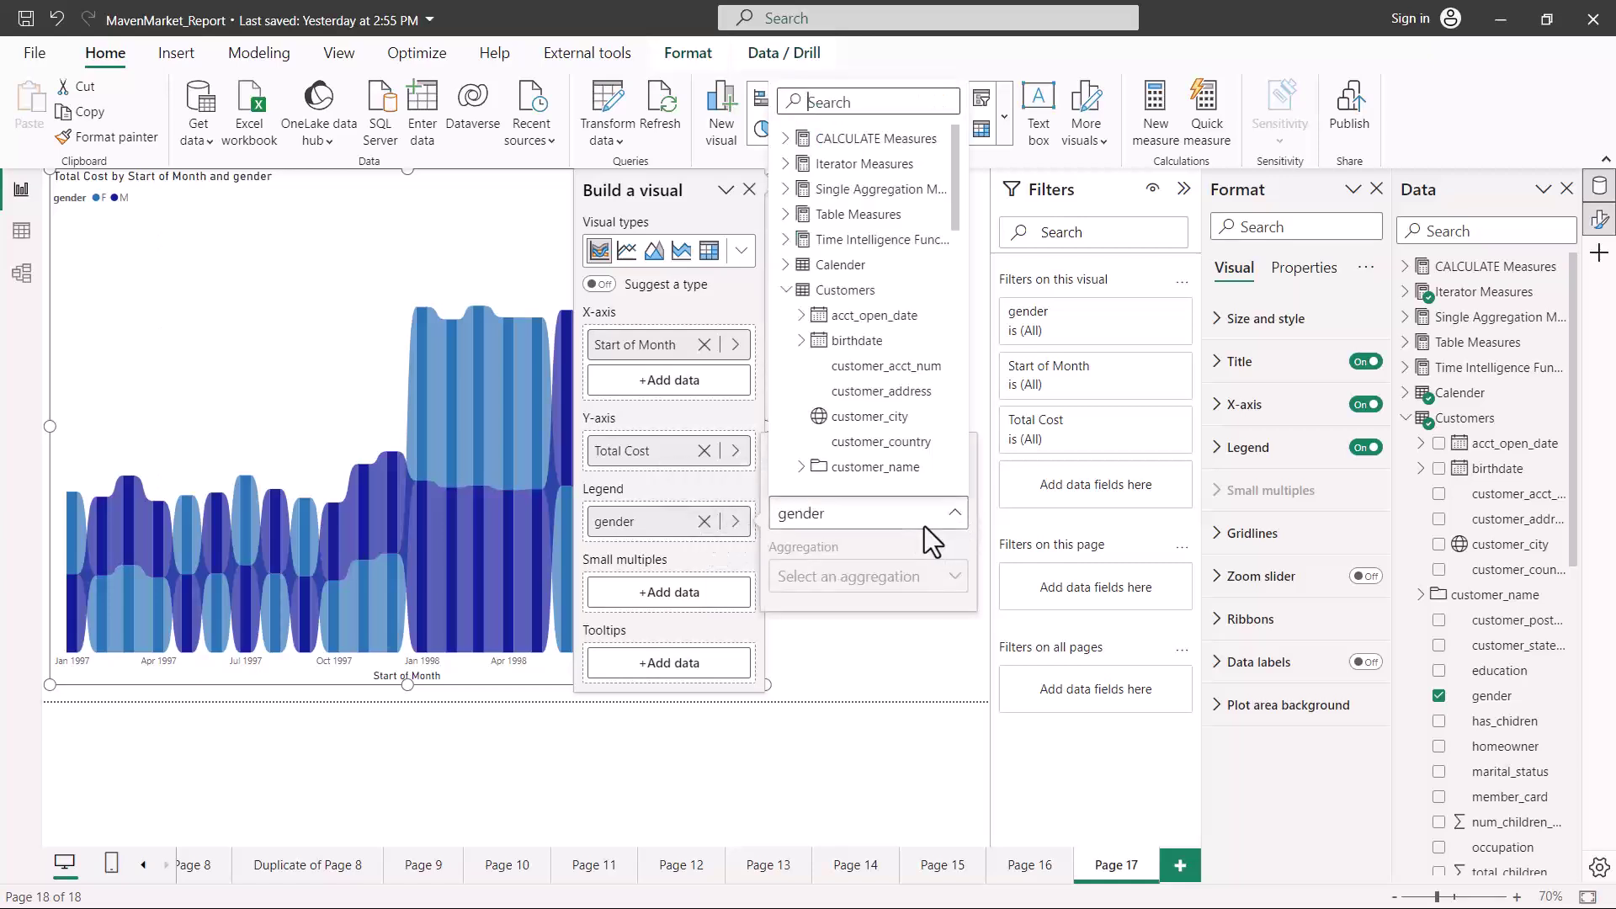
pyautogui.click(791, 291)
pyautogui.click(788, 340)
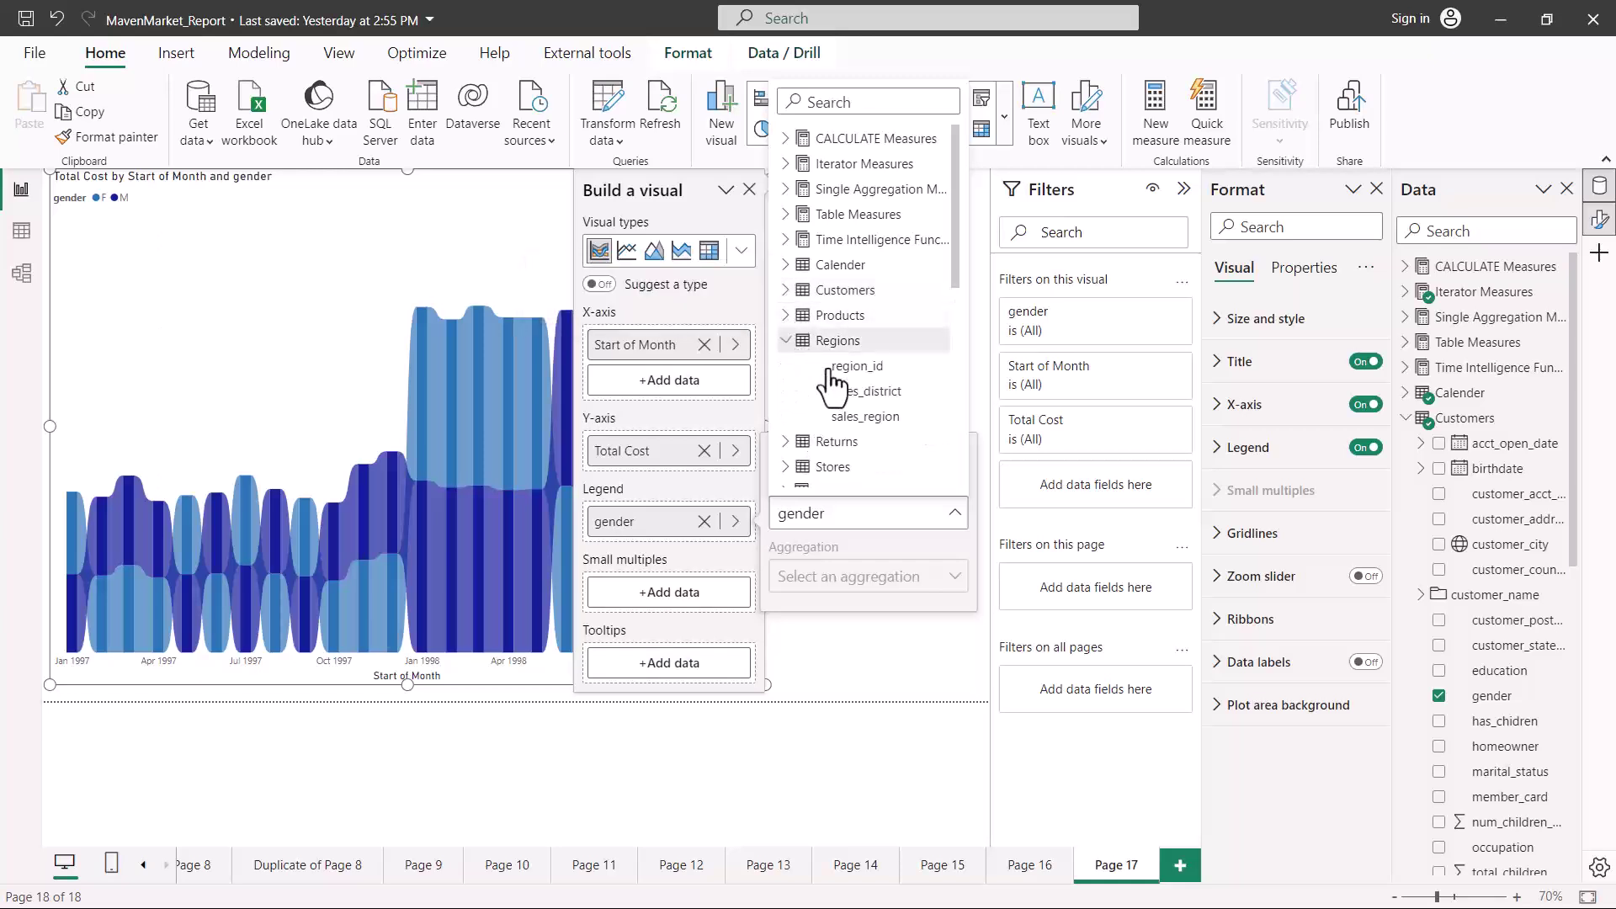
pyautogui.click(857, 416)
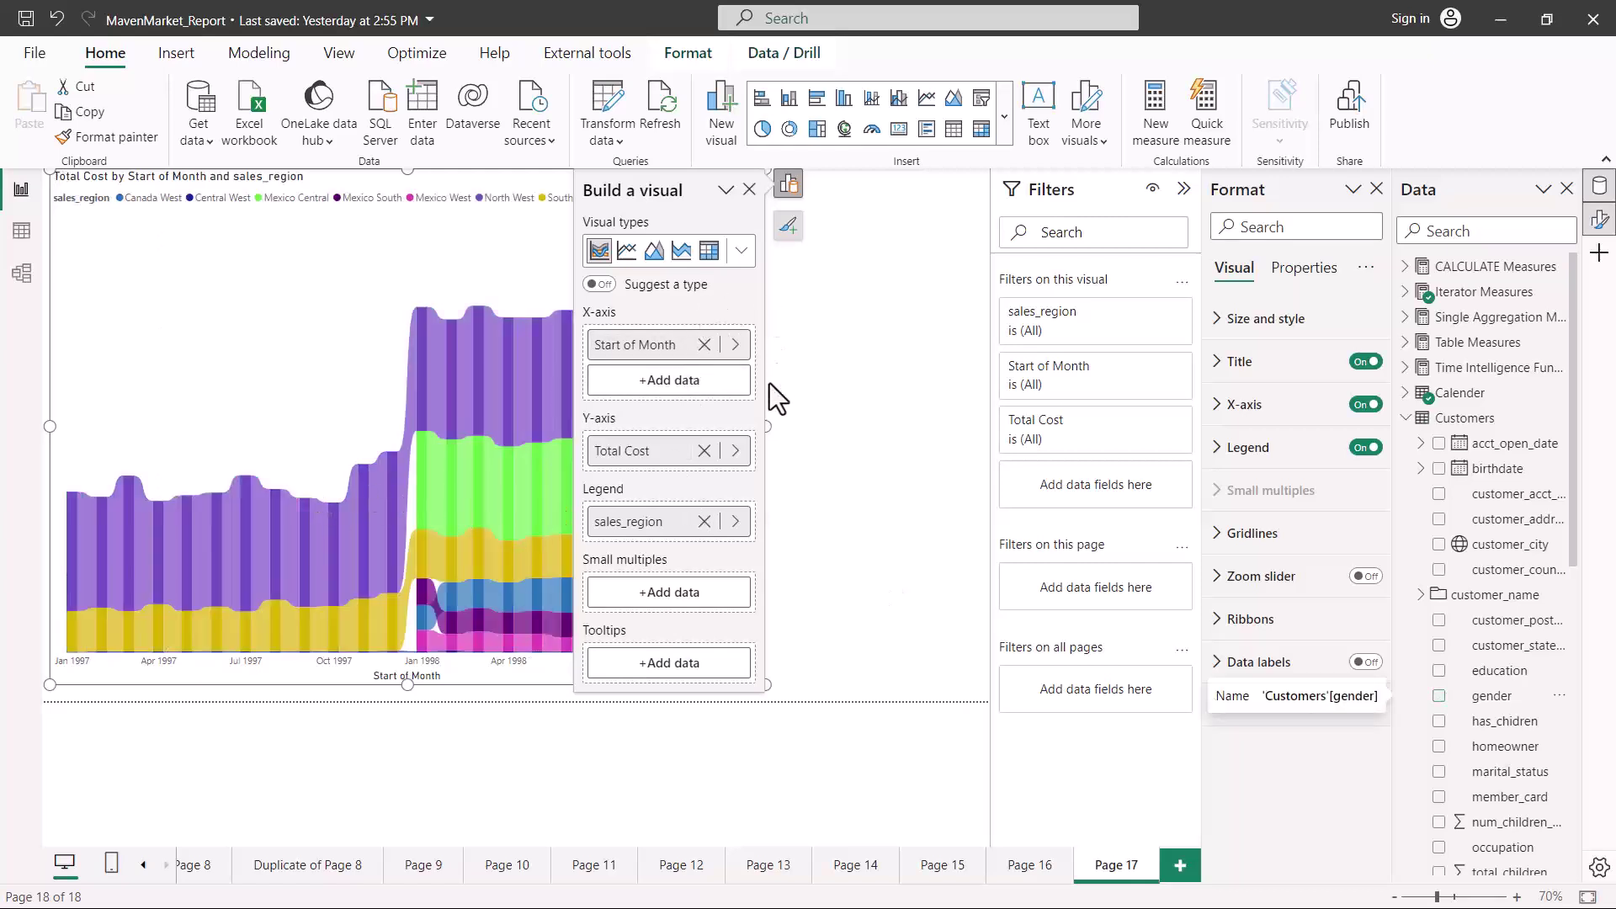
pyautogui.moveTo(442, 476)
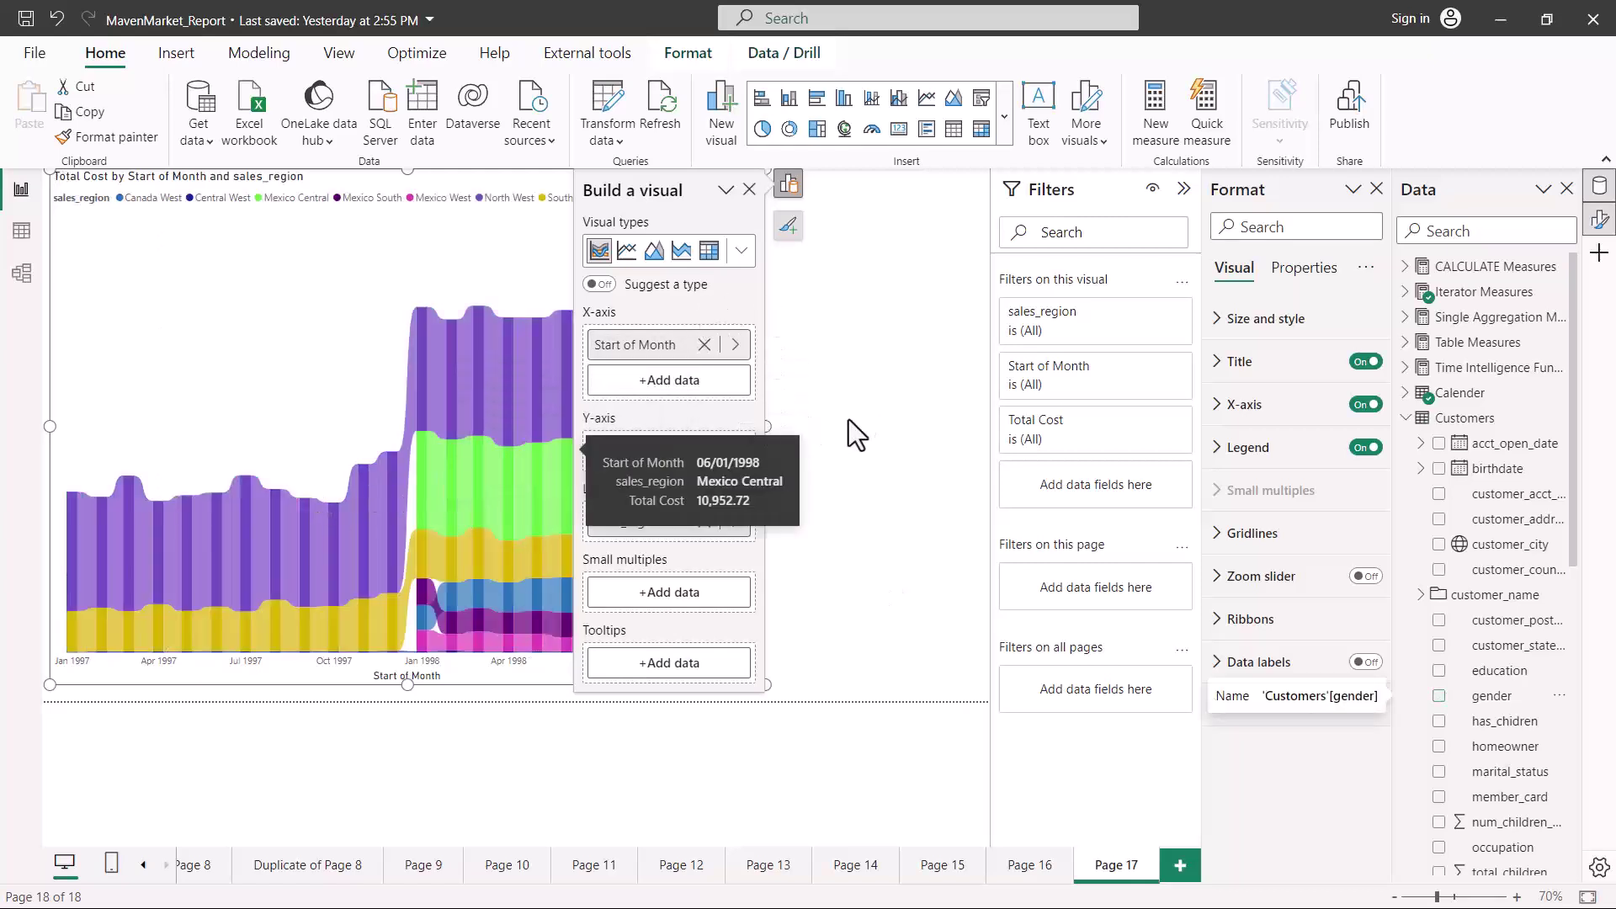
pyautogui.click(795, 445)
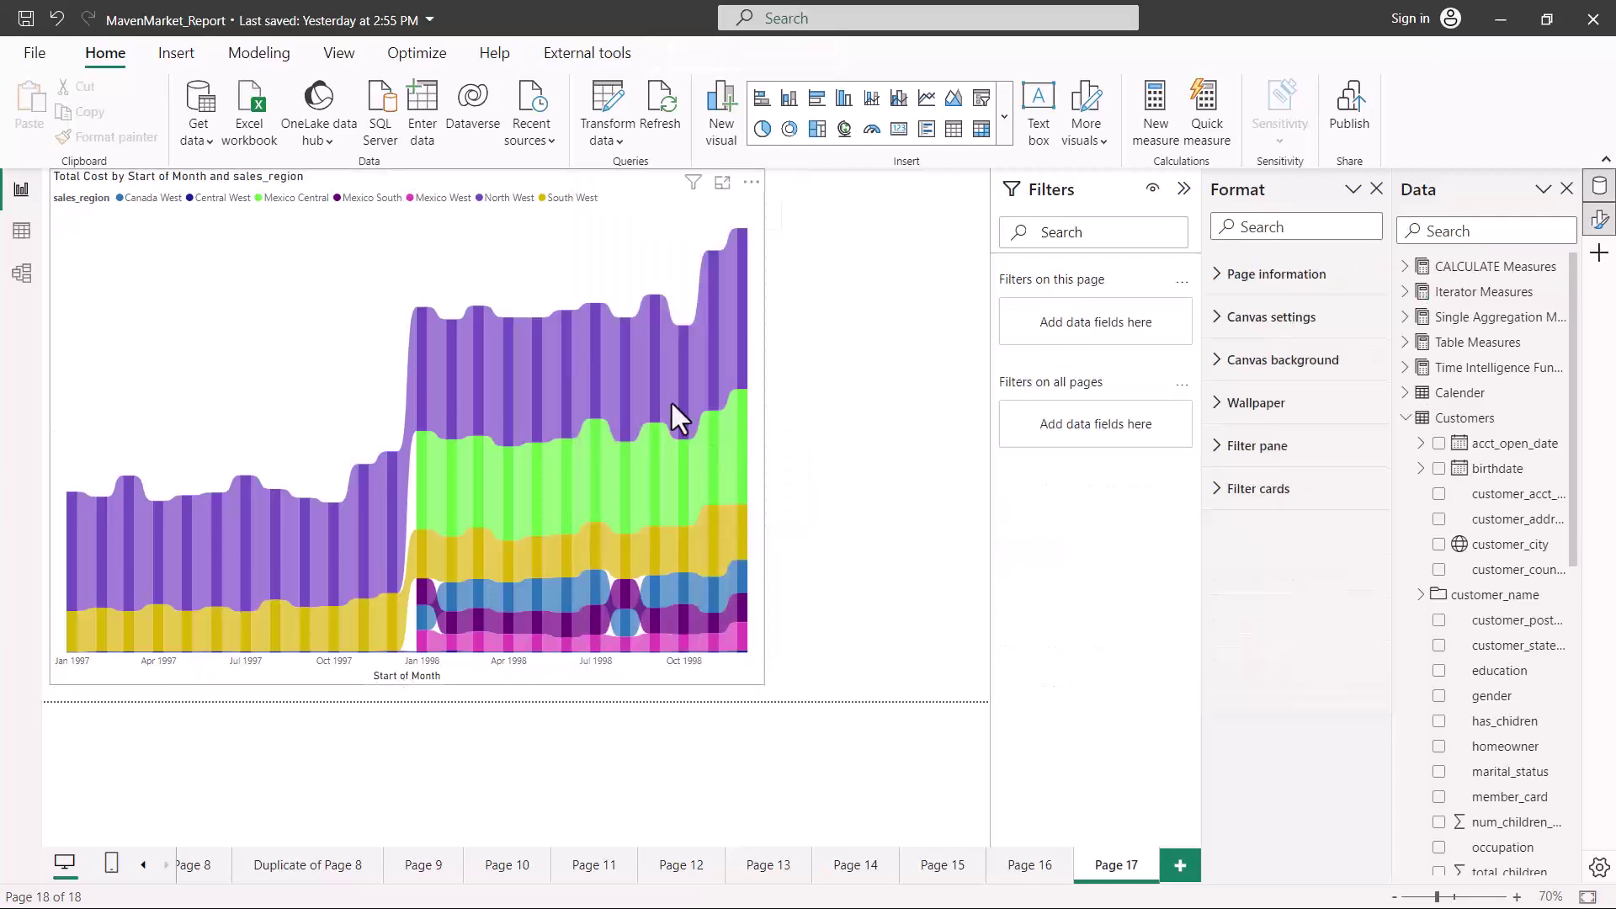
# Widen the Total Cost by sales_region ribbon chart so it spans more of the page.
pyautogui.click(767, 407)
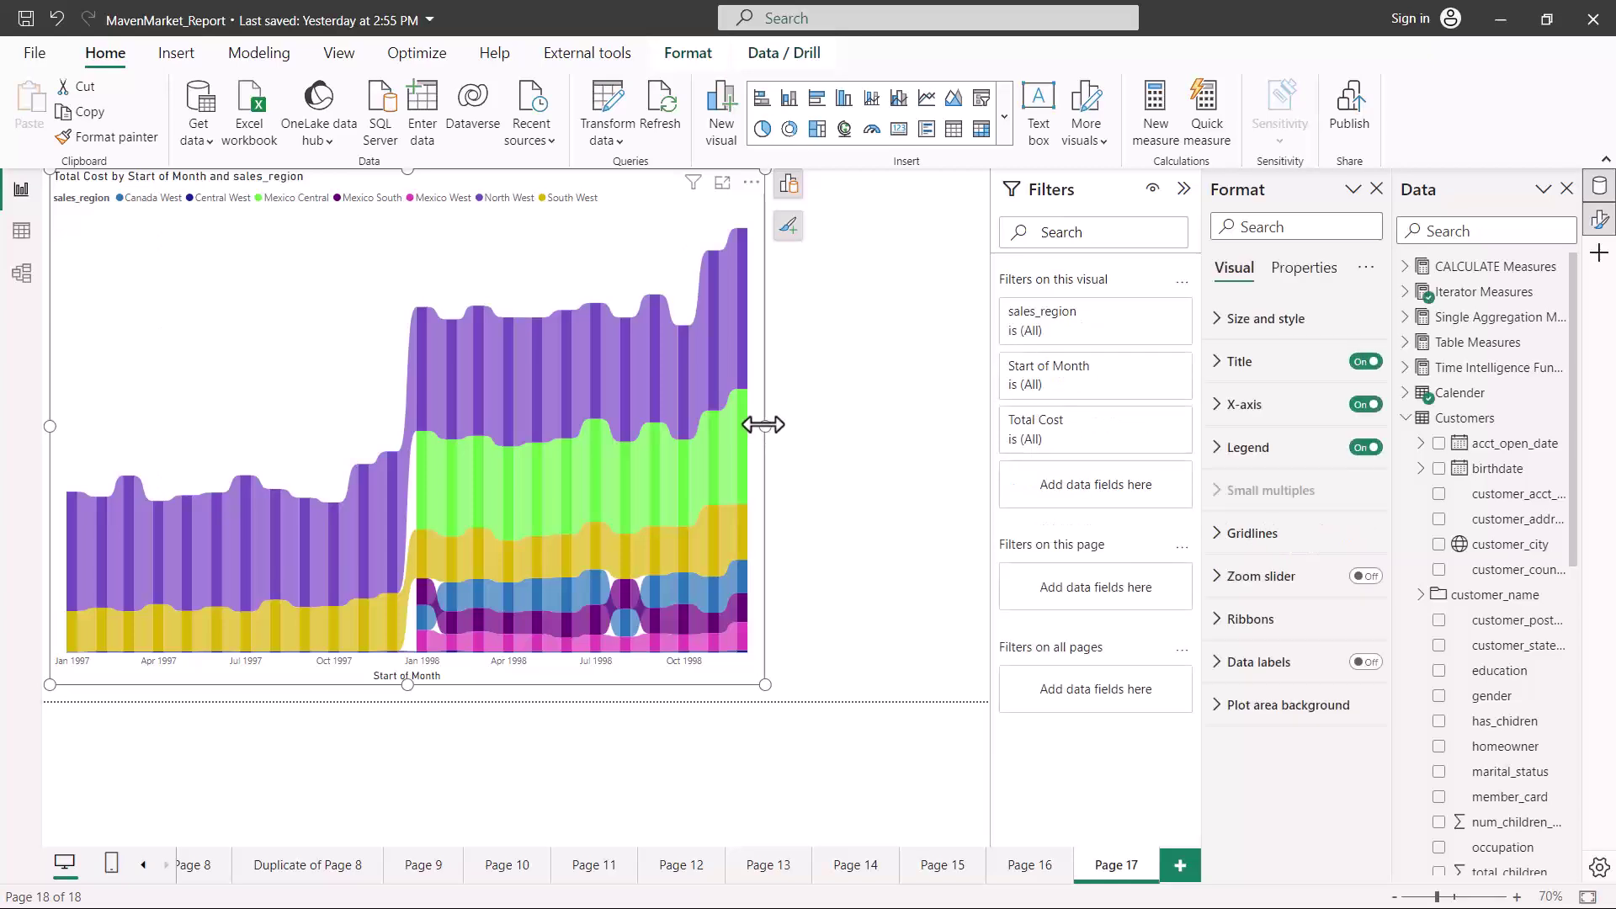
pyautogui.moveTo(847, 425); pyautogui.dragTo(957, 423)
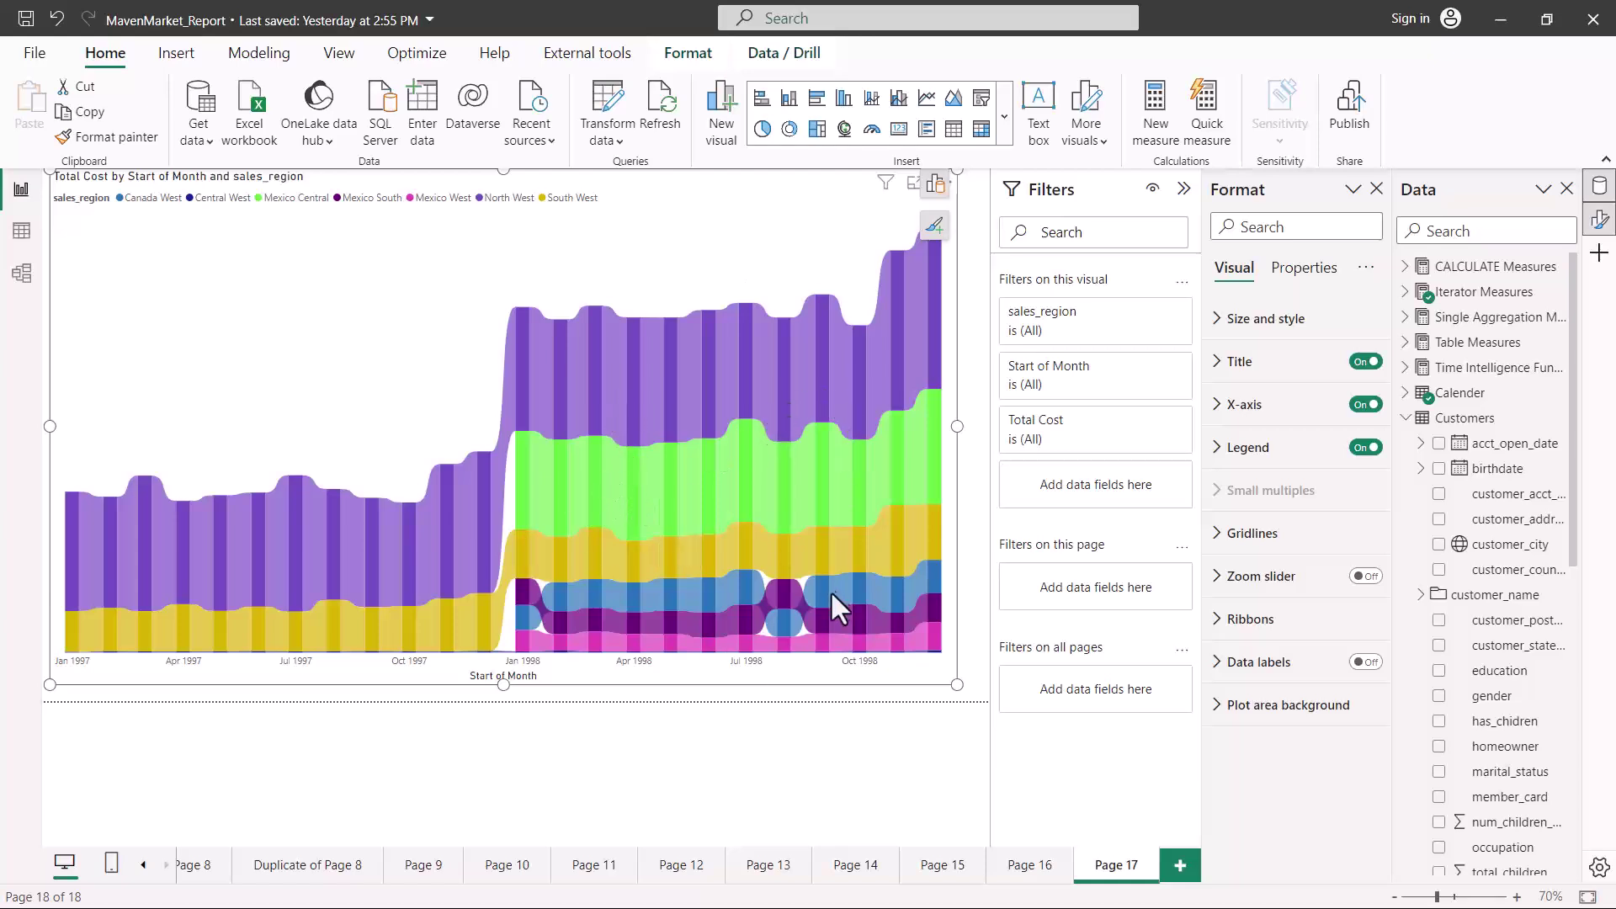
pyautogui.moveTo(676, 599)
# Review the per-region ribbon colours and Spacing settings: 0 px spacing, 20 px minimum category width.
pyautogui.click(1220, 629)
pyautogui.scroll(-2, 1279, 637)
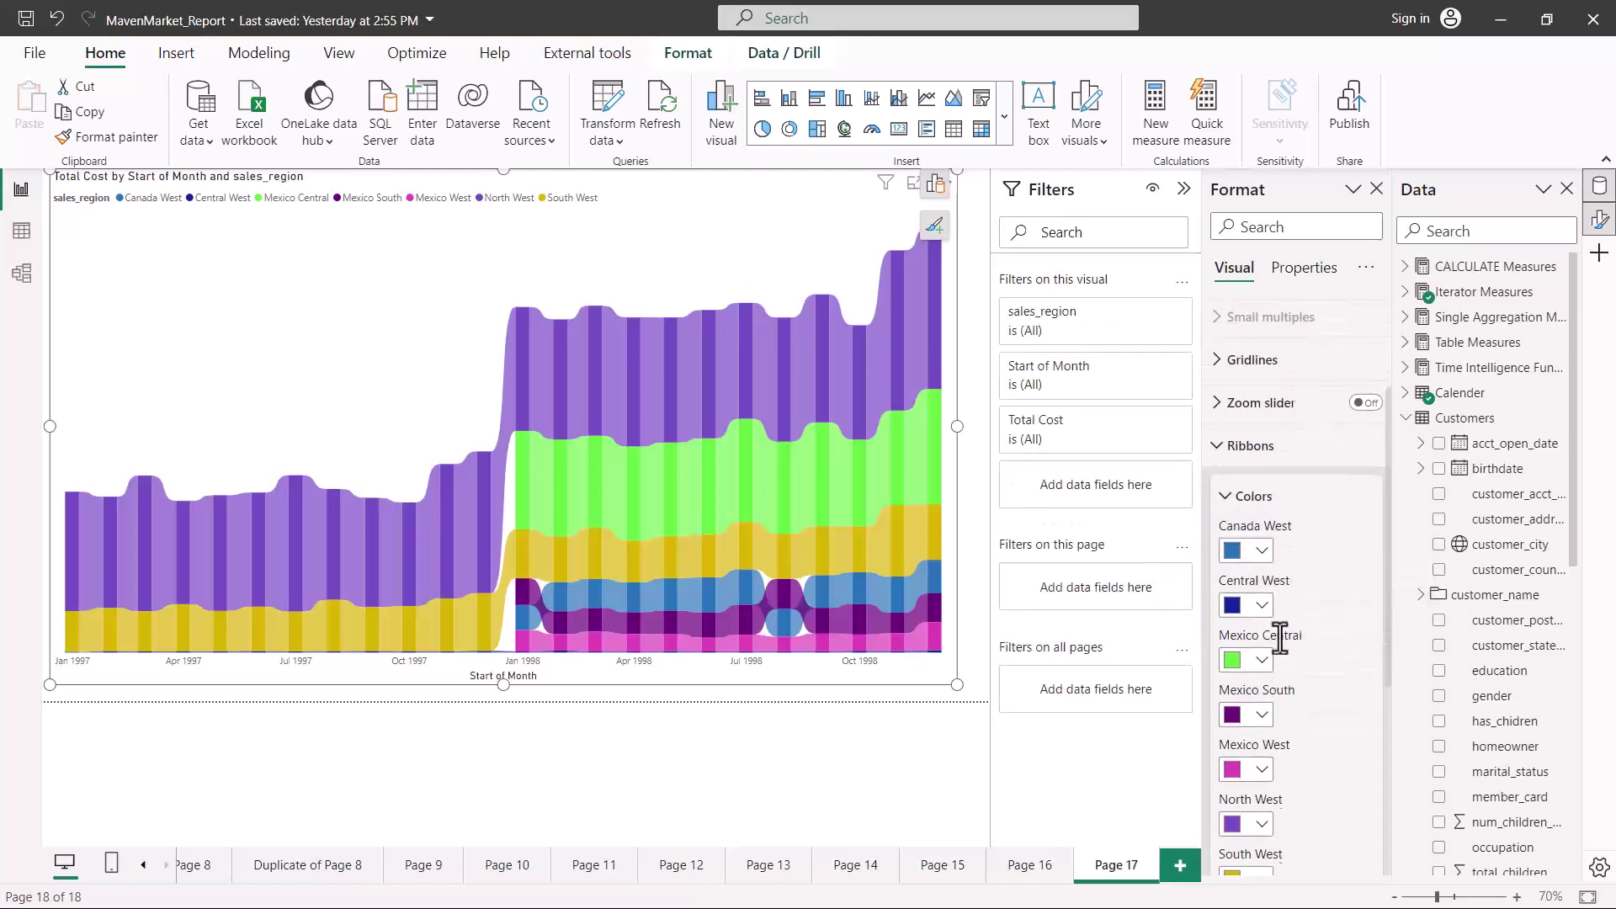
pyautogui.scroll(-3, 1315, 562)
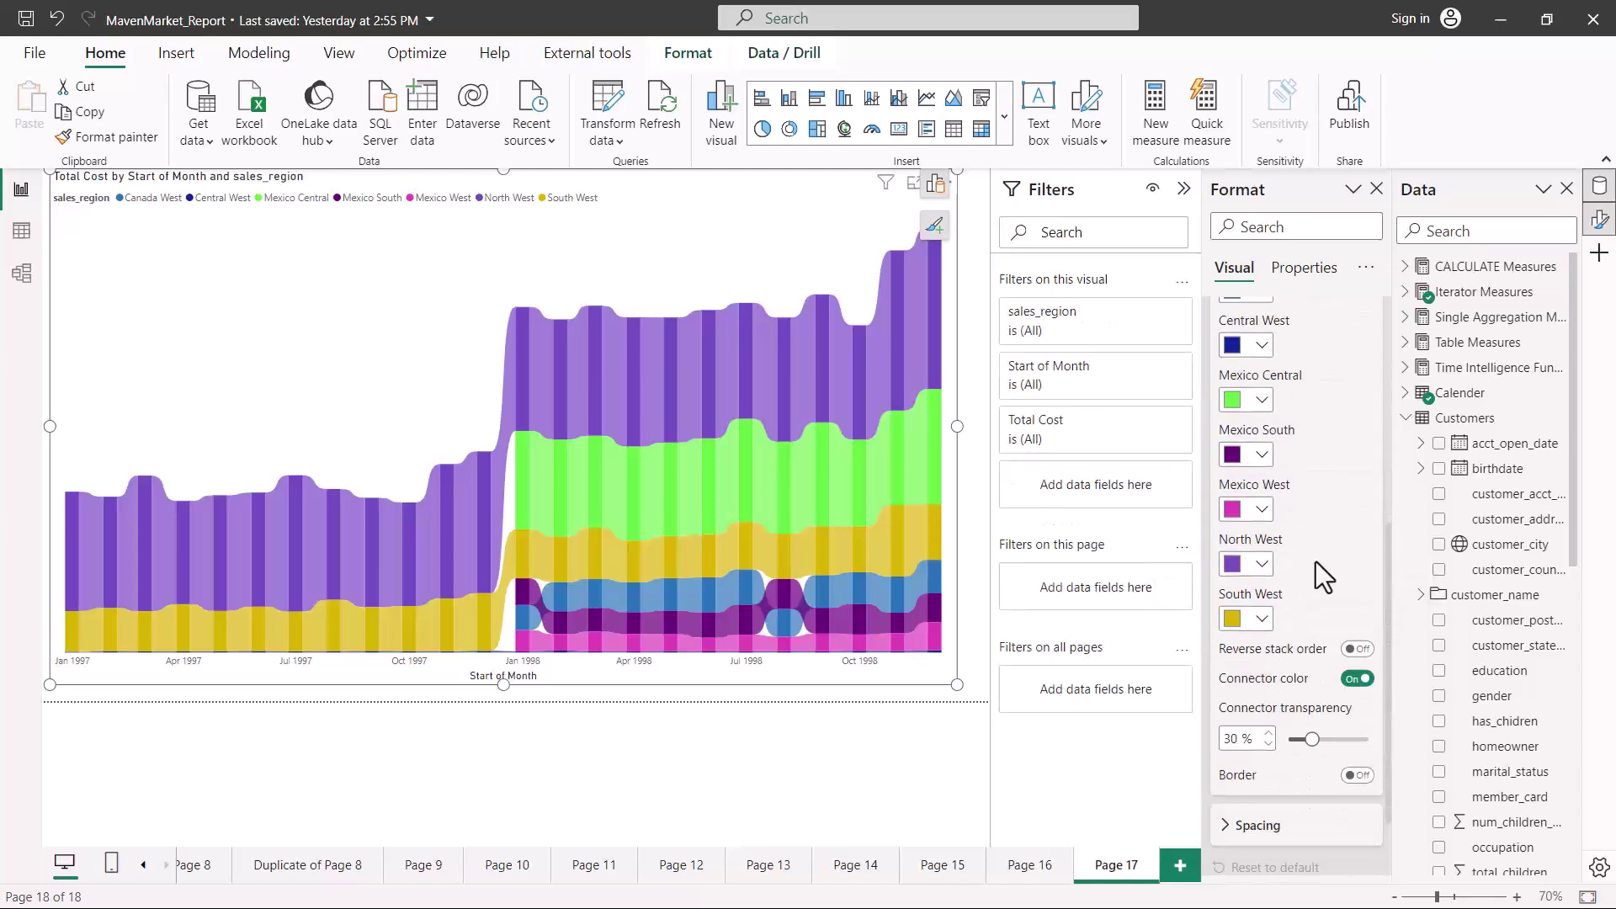
pyautogui.scroll(2, 1315, 562)
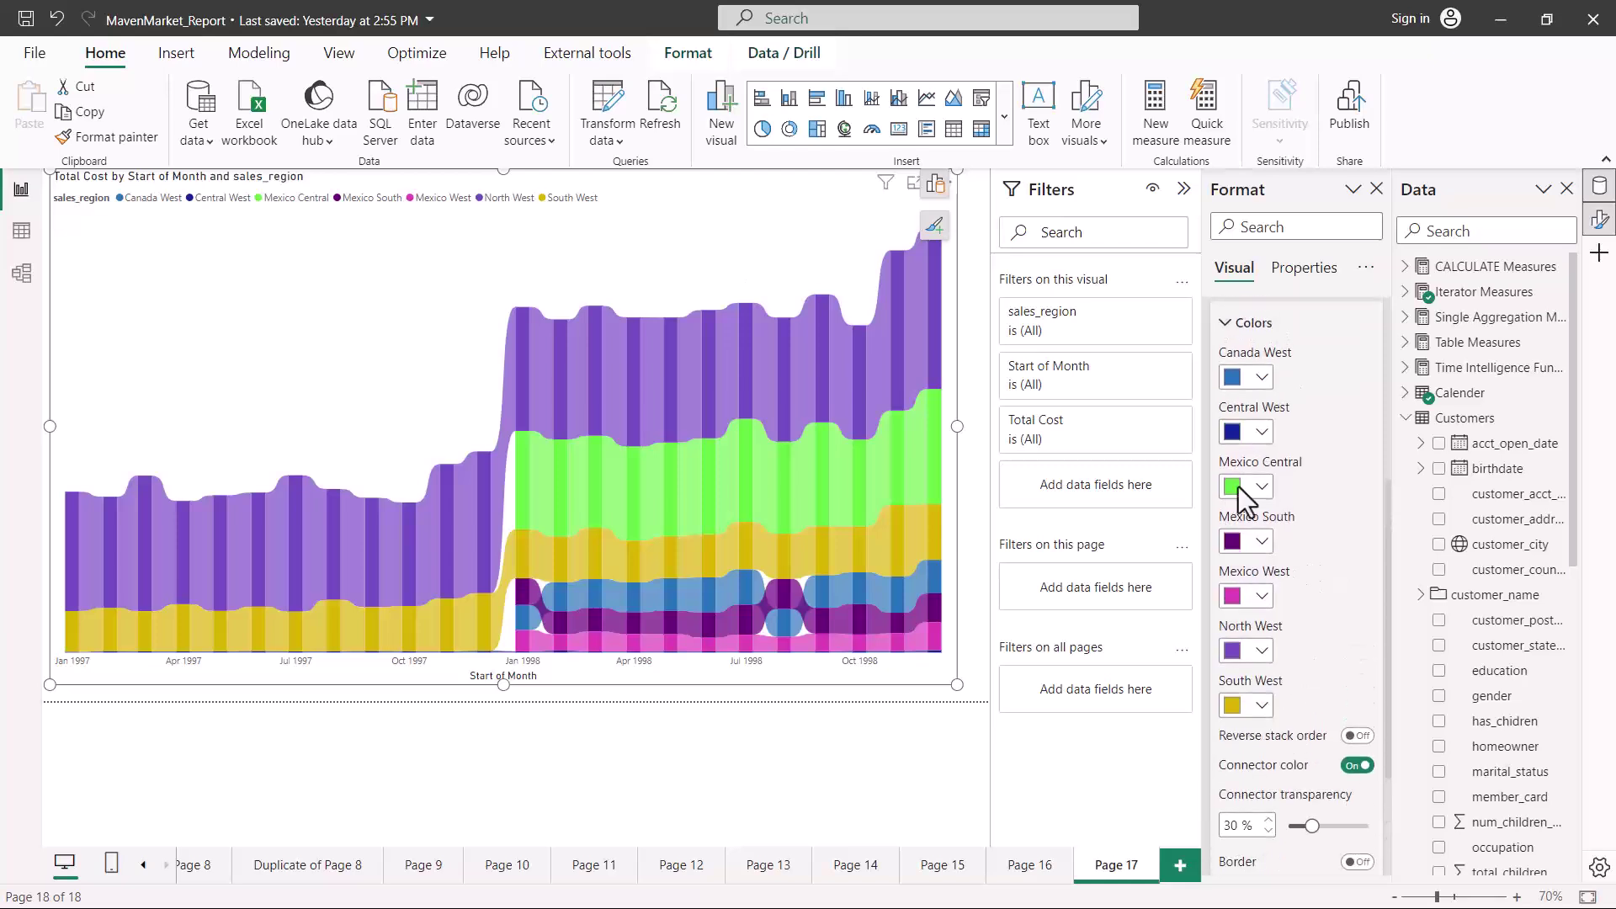
pyautogui.scroll(-2, 1324, 523)
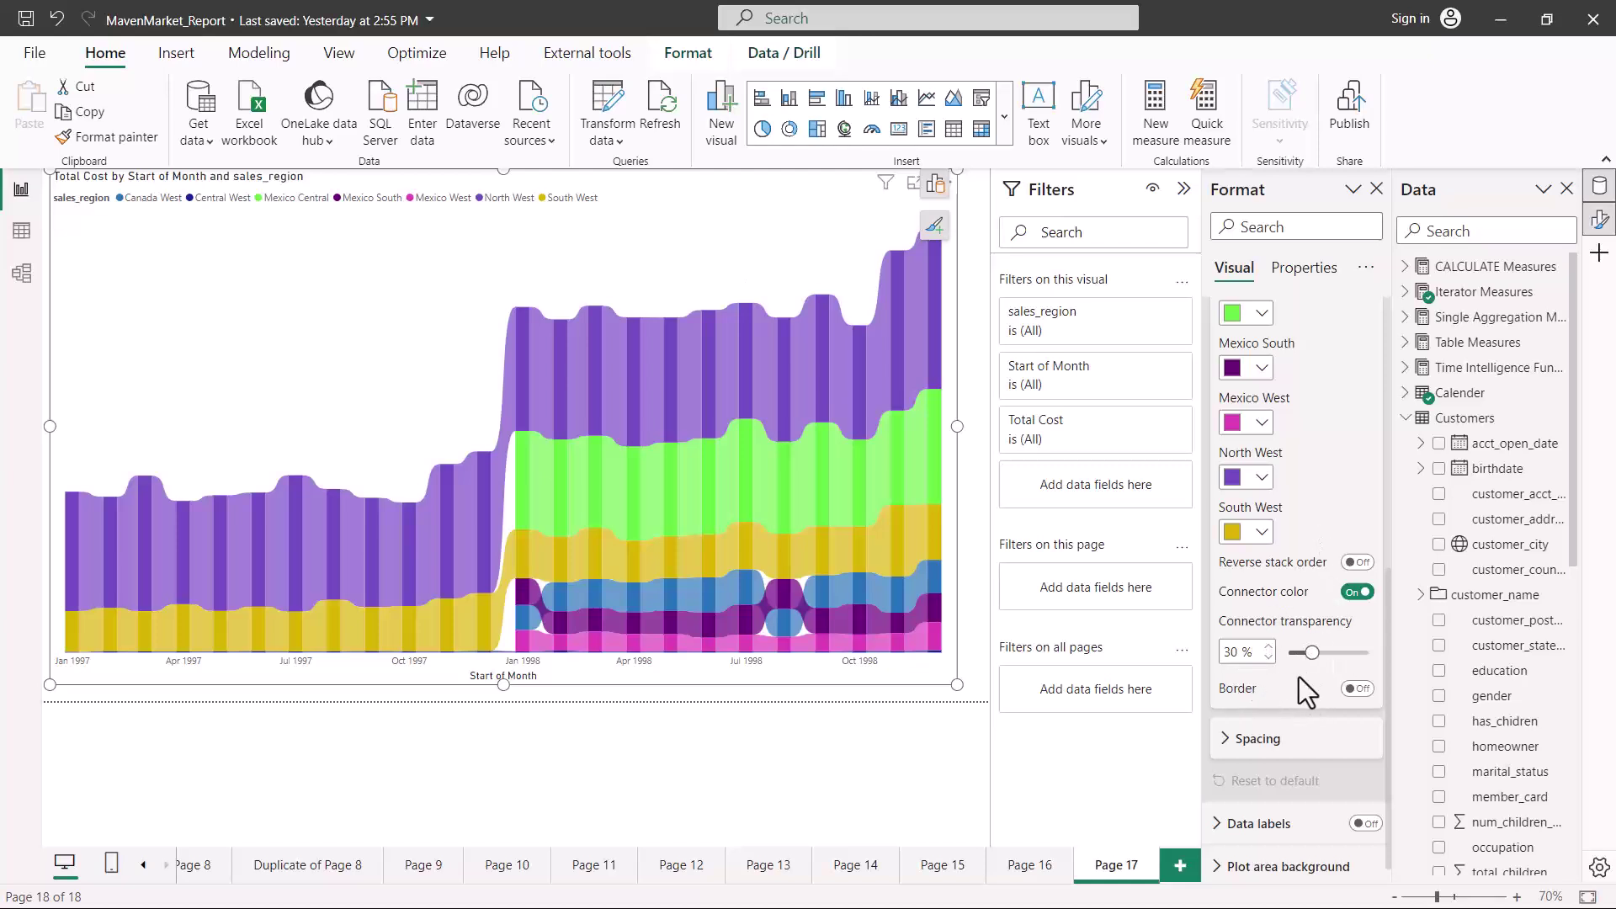
pyautogui.click(1232, 743)
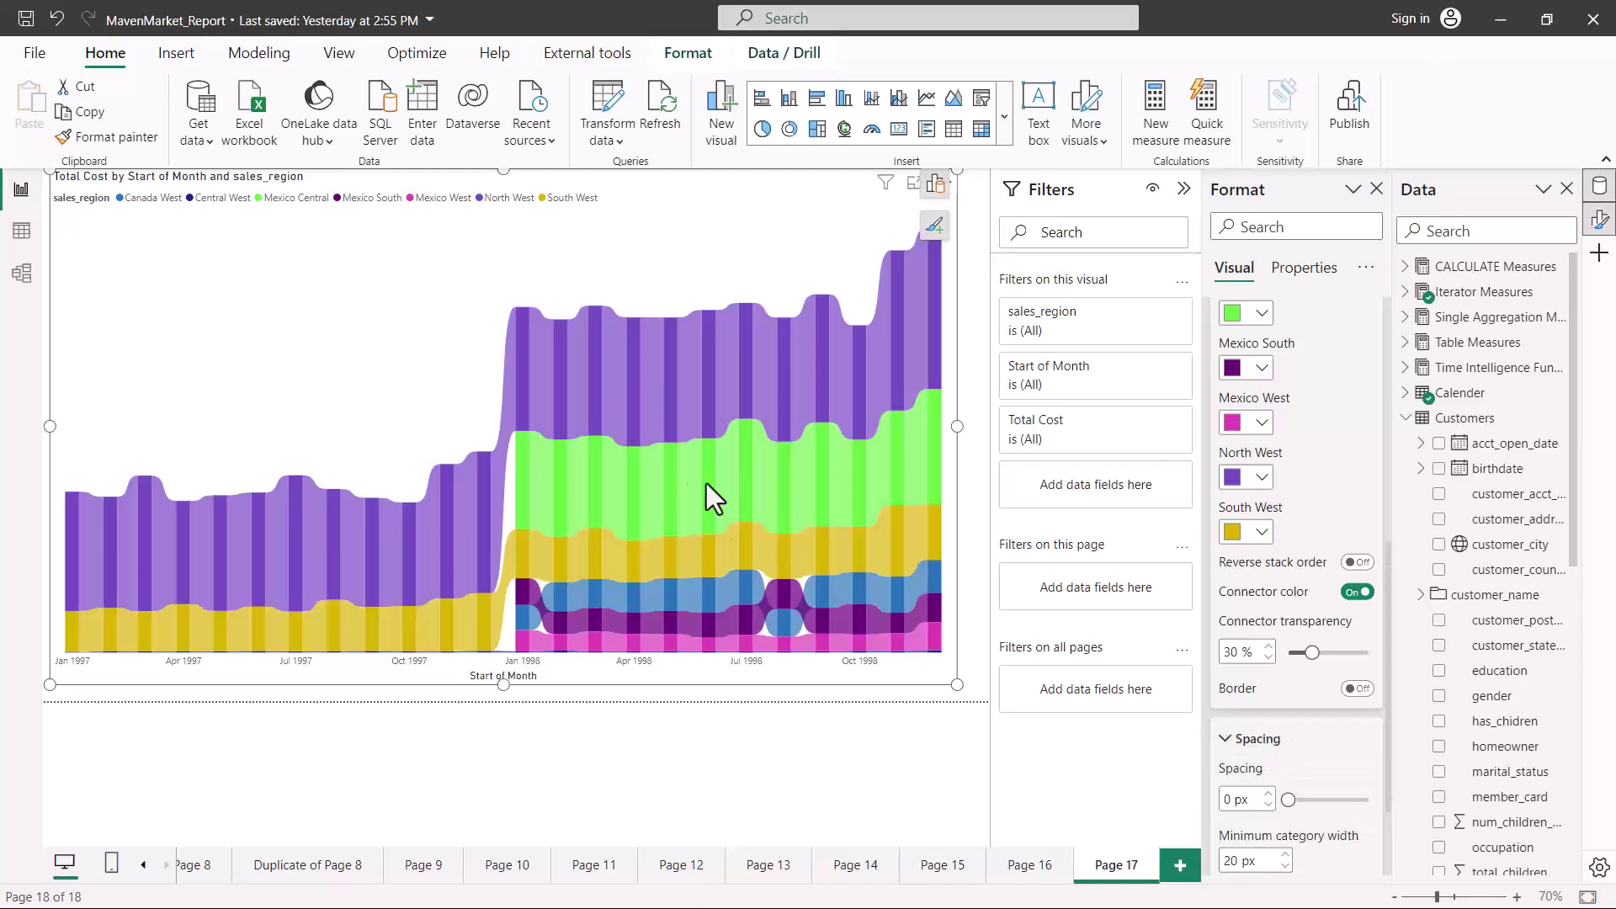
pyautogui.moveTo(604, 547)
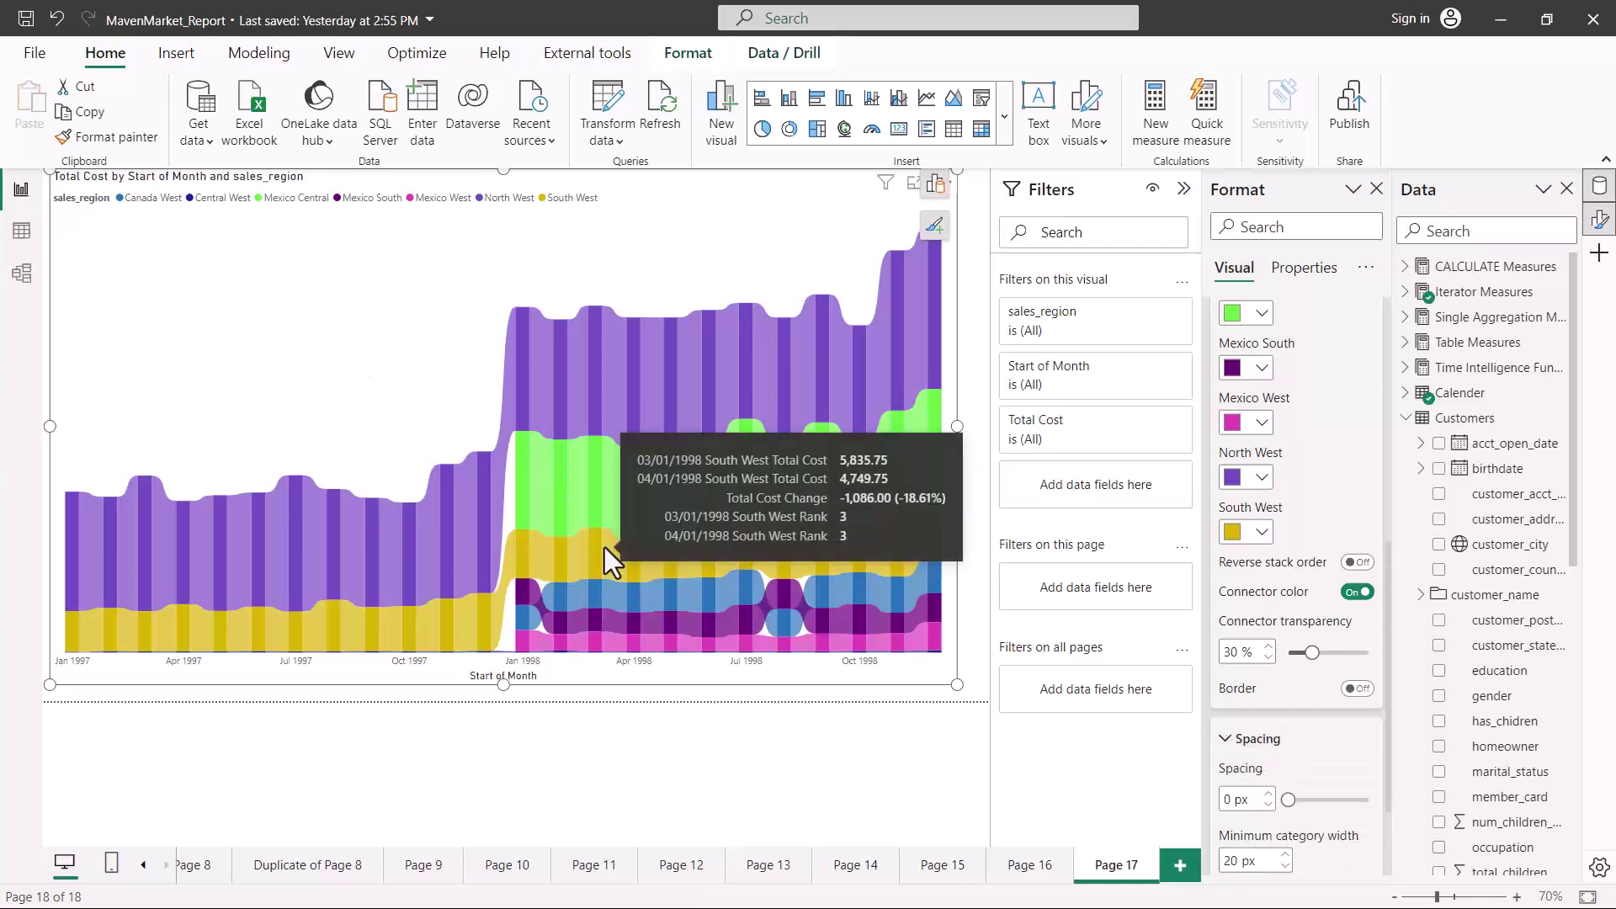